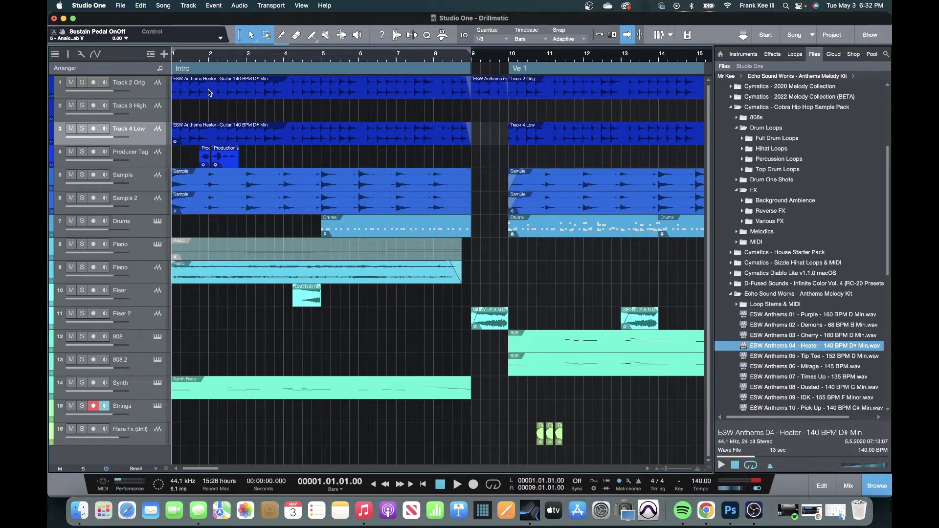
Preview the ESW Anthems 04 - Heater loop file and audition Track 2 Orig in solo from the start of the intro
left_click(209, 93)
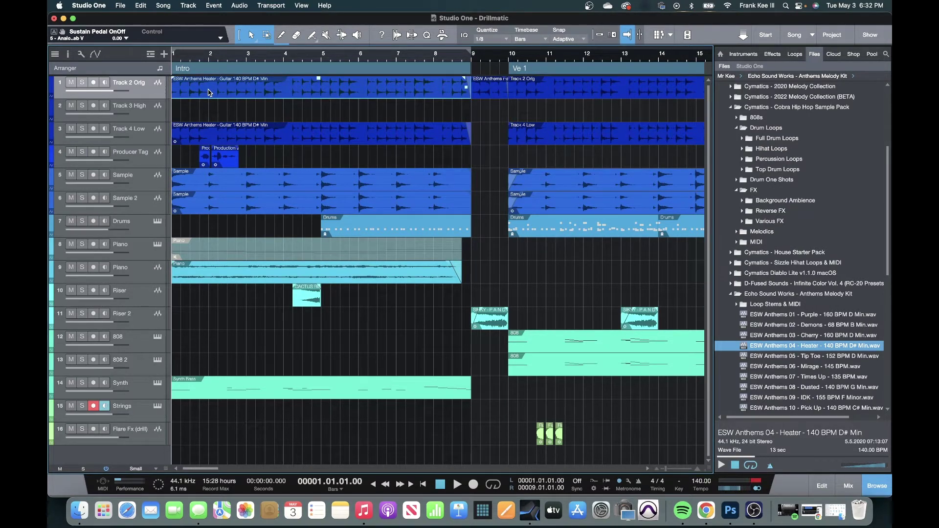
left_click(722, 465)
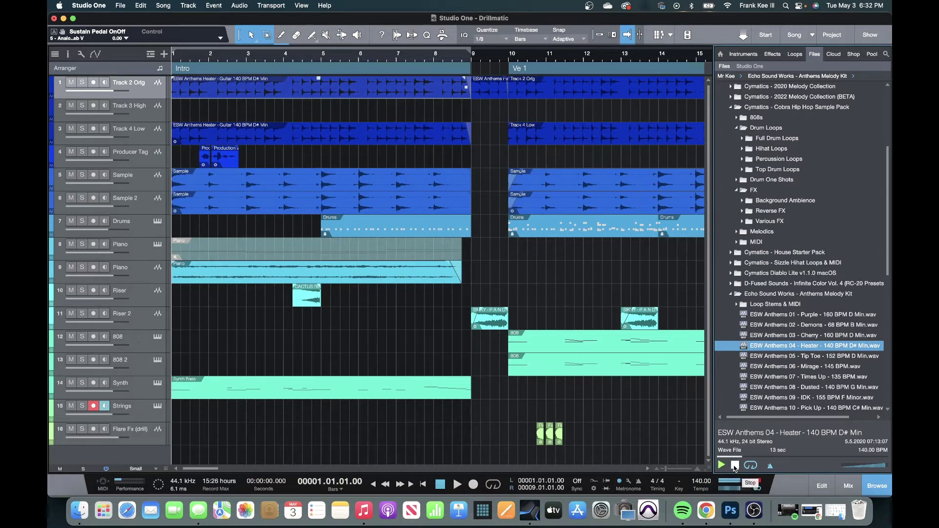
left_click(83, 83)
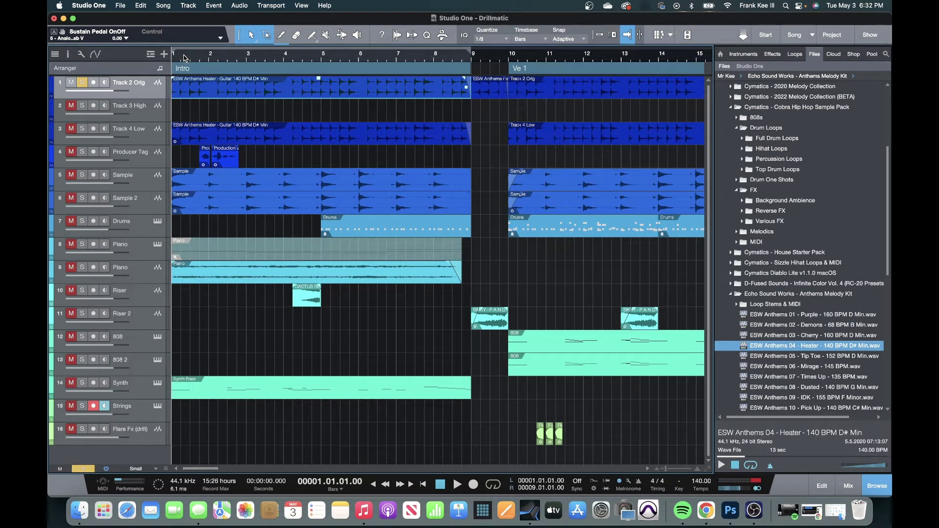
key("space")
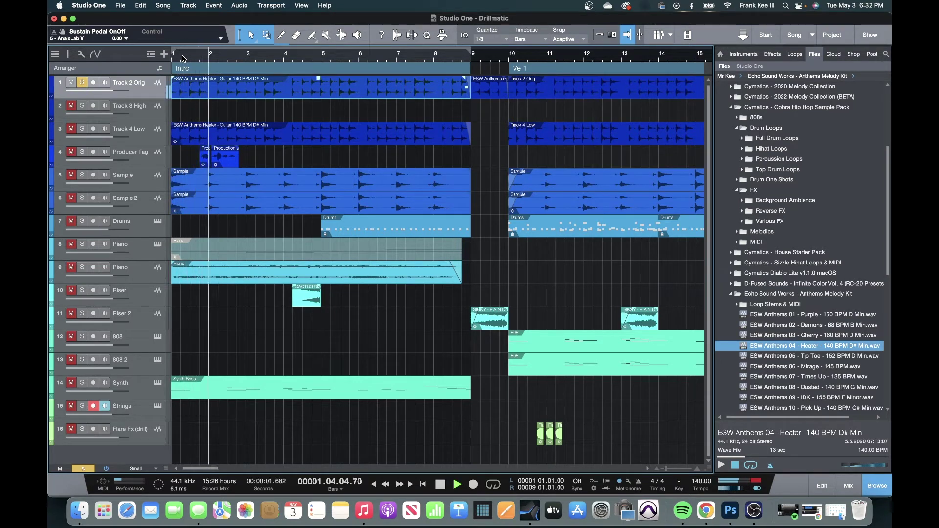
key("space")
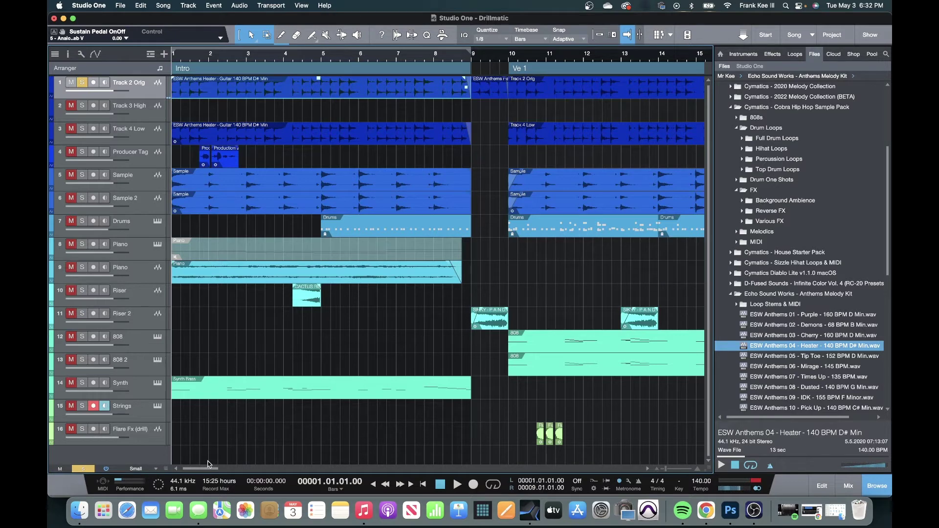
Audition Track 3 High in solo from the start of the Chorus at bar 26, and clear its solo
left_click_drag(208, 464, 243, 468)
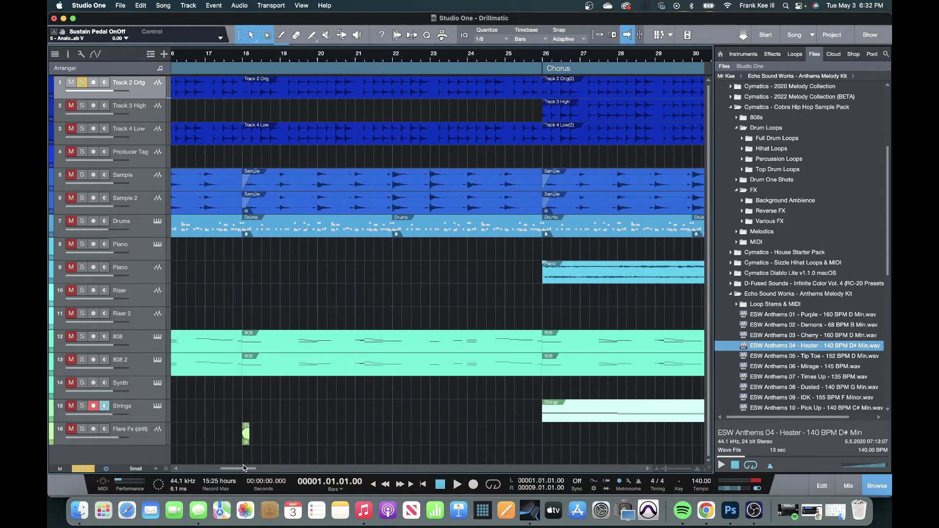
left_click(542, 55)
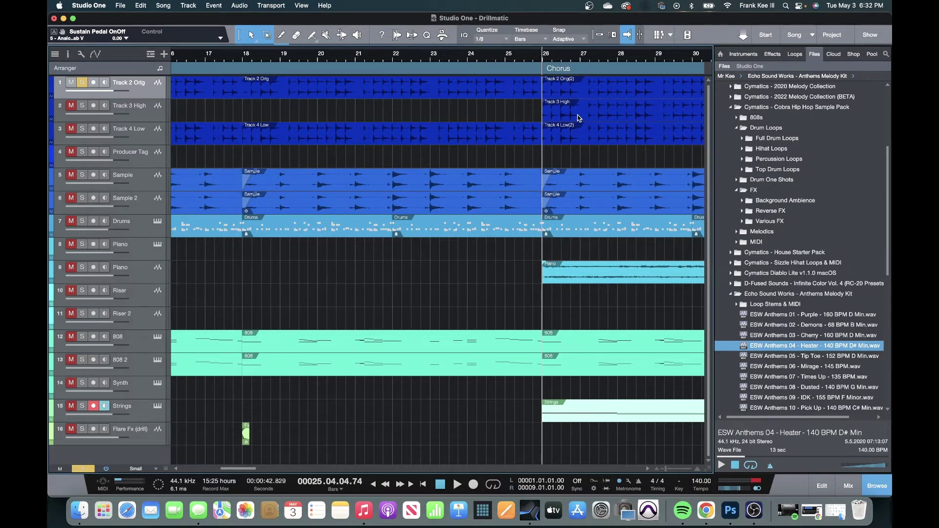
left_click(83, 106)
key("space")
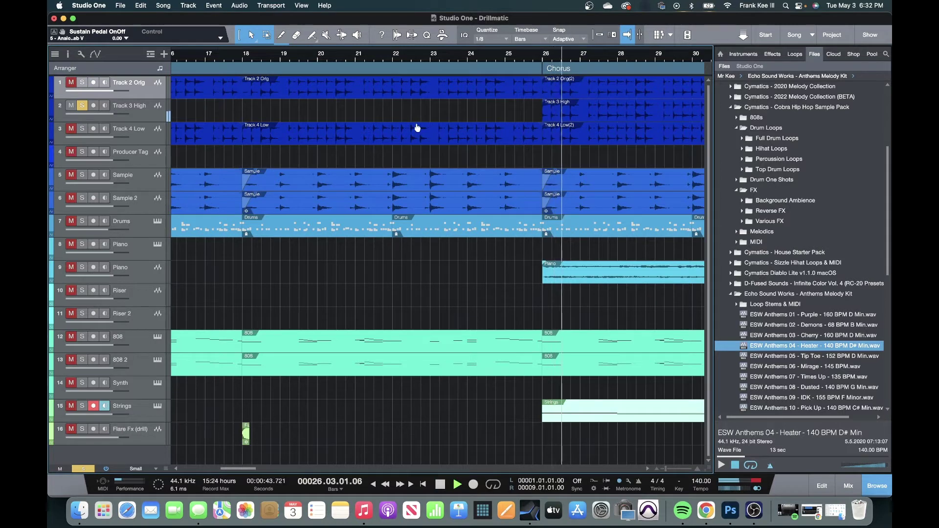
key("space")
left_click(82, 106)
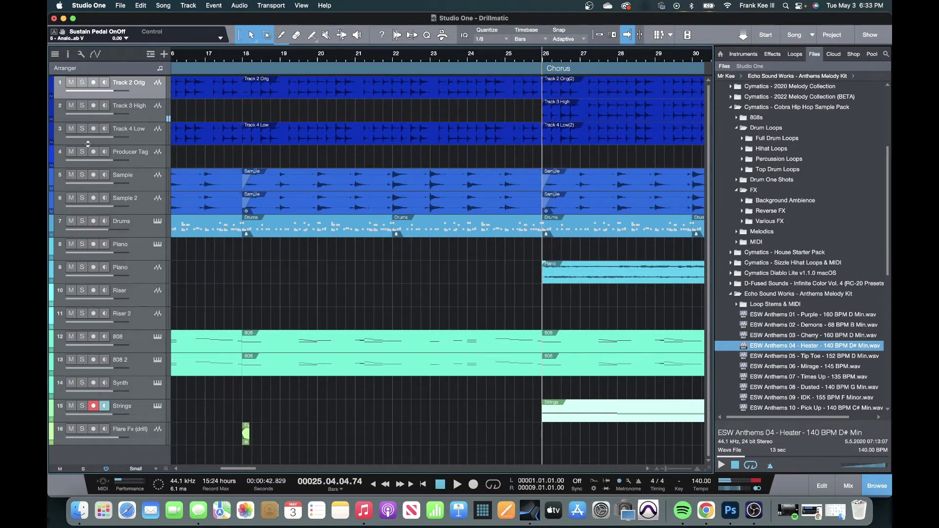
Audition Track 4 Low in solo from the start of the Chorus and clear its solo
left_click(82, 129)
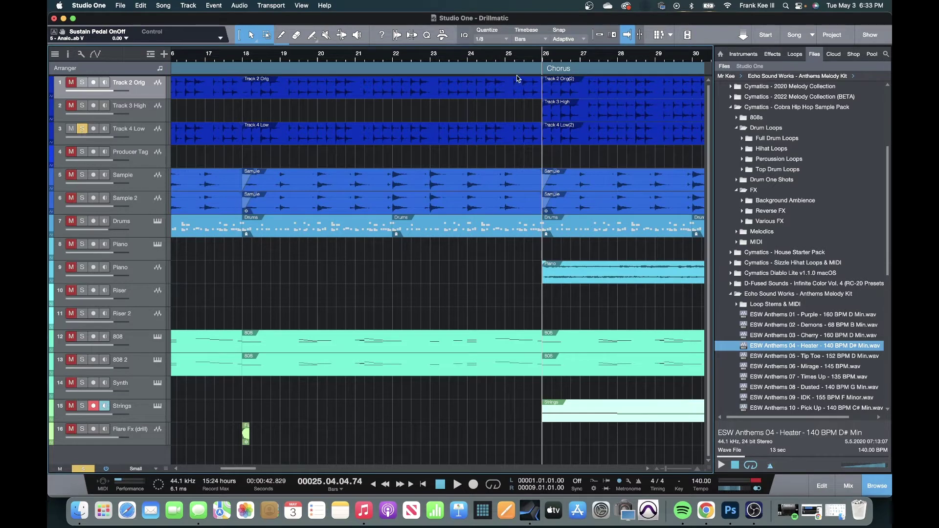
key("space")
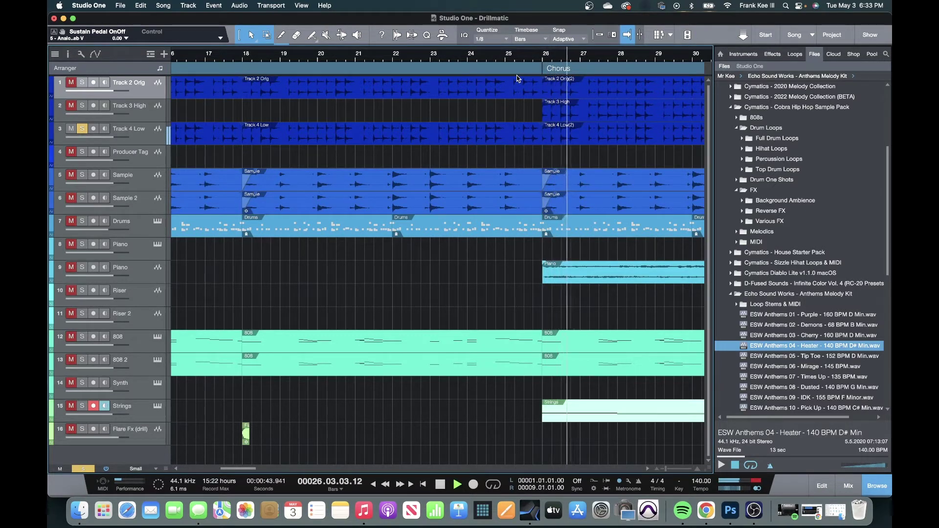
key("space")
left_click(82, 129)
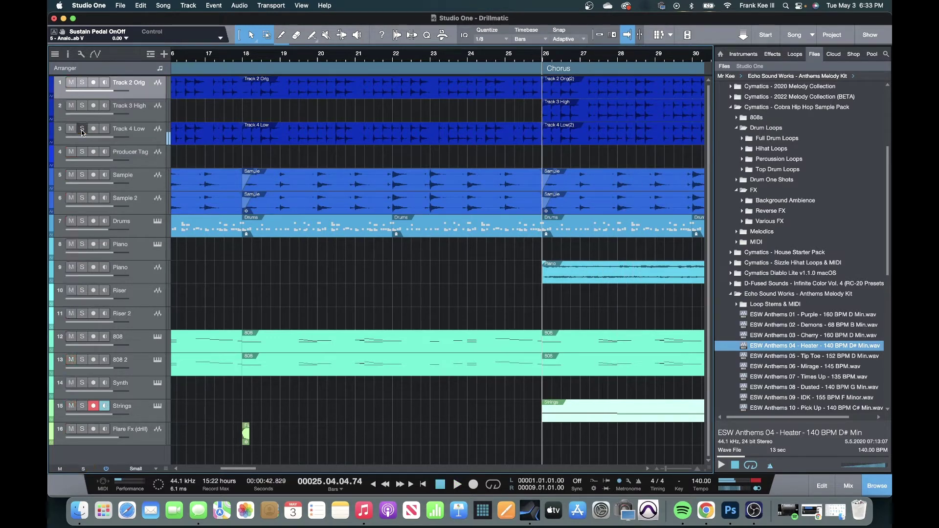
Show the mixer and inspect the HalfTime insert on the soloed Track 4 Low, closing the plug-in and clearing the solo
left_click(850, 486)
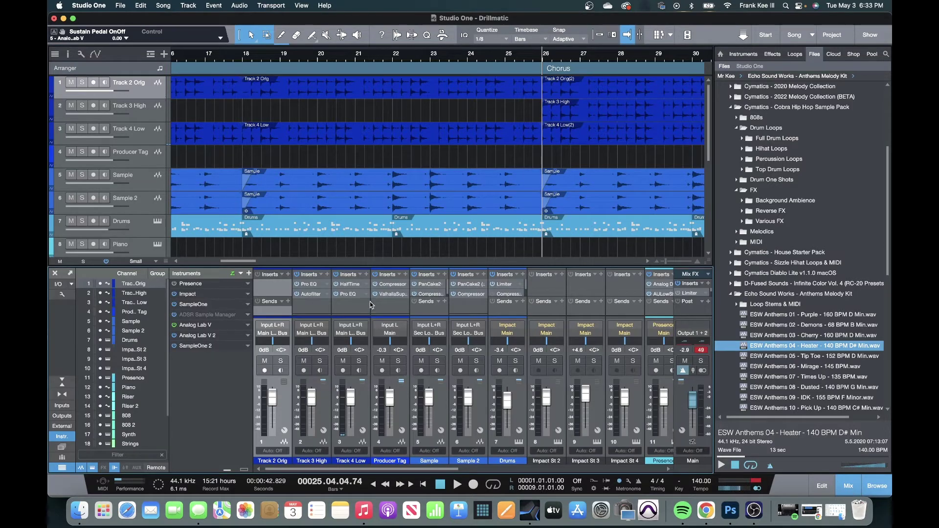
left_click(83, 129)
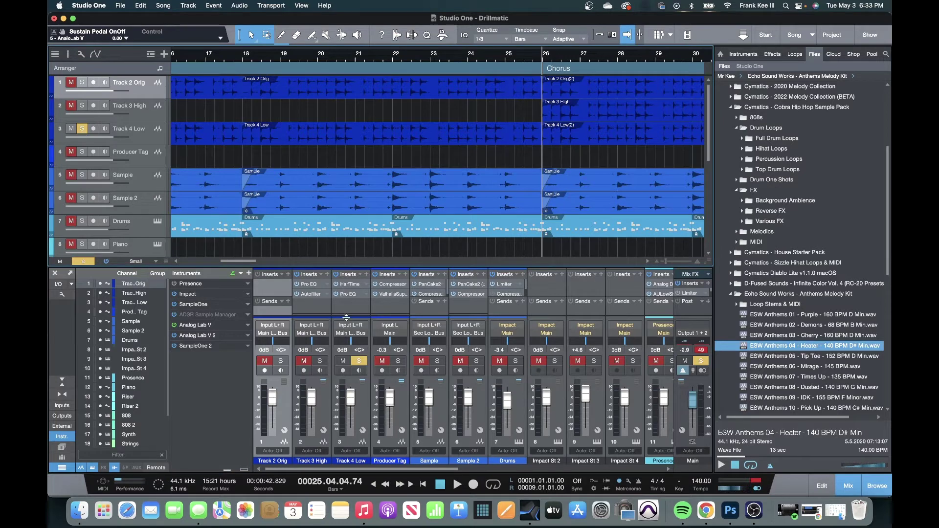
left_click(350, 288)
left_click(350, 285)
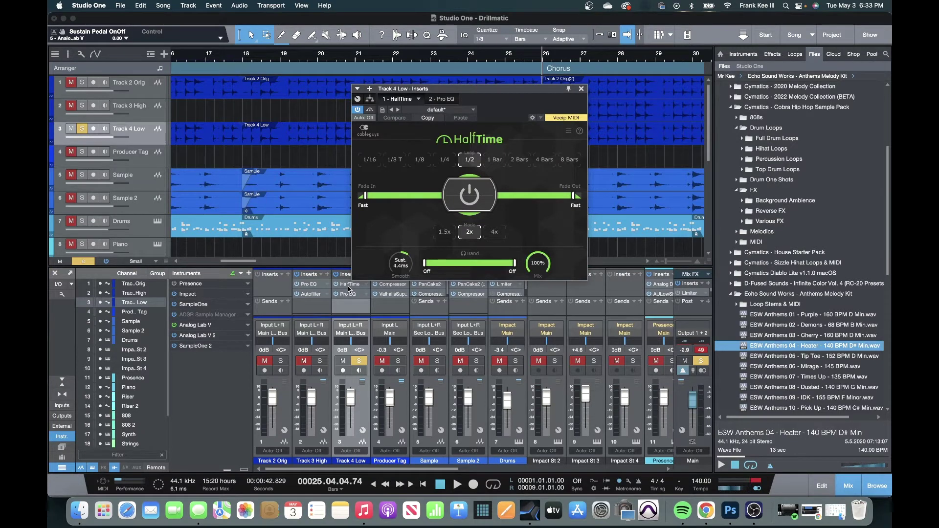
left_click(582, 89)
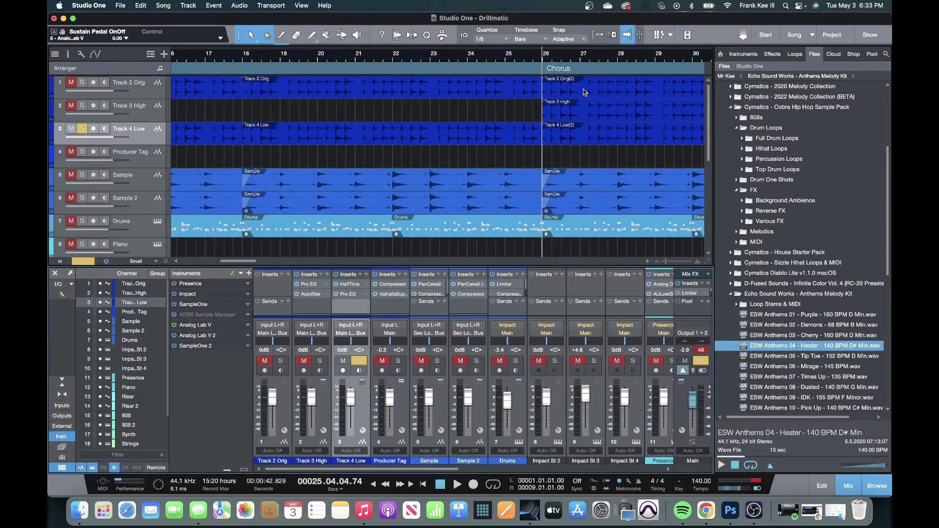
left_click(83, 129)
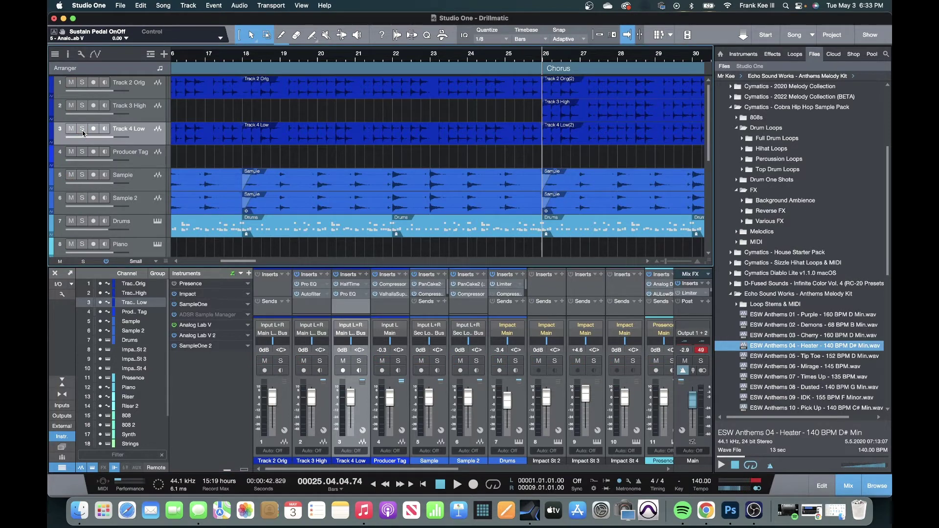
Hide the mixer and audition the Producer Tag track in solo from just before its first clip in the intro
key("comma")
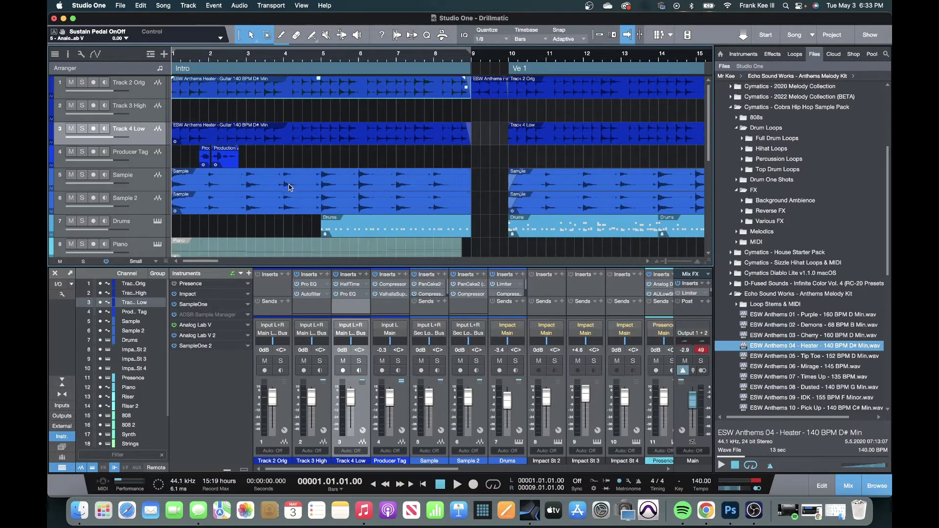
left_click(851, 486)
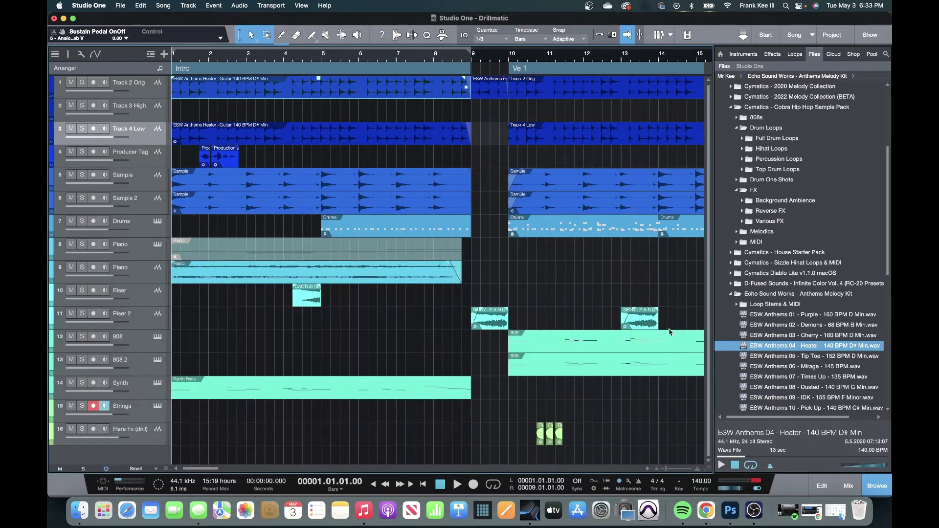
left_click(83, 152)
left_click(199, 59)
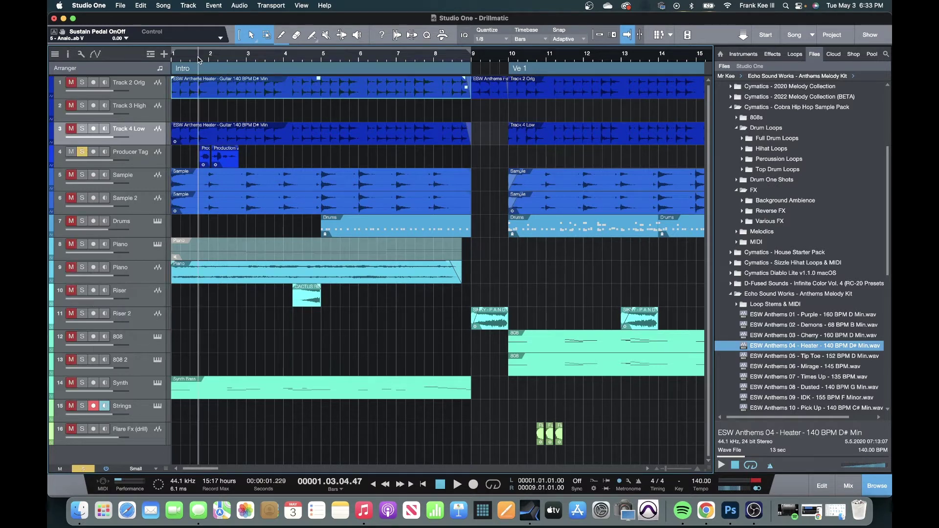
key("space")
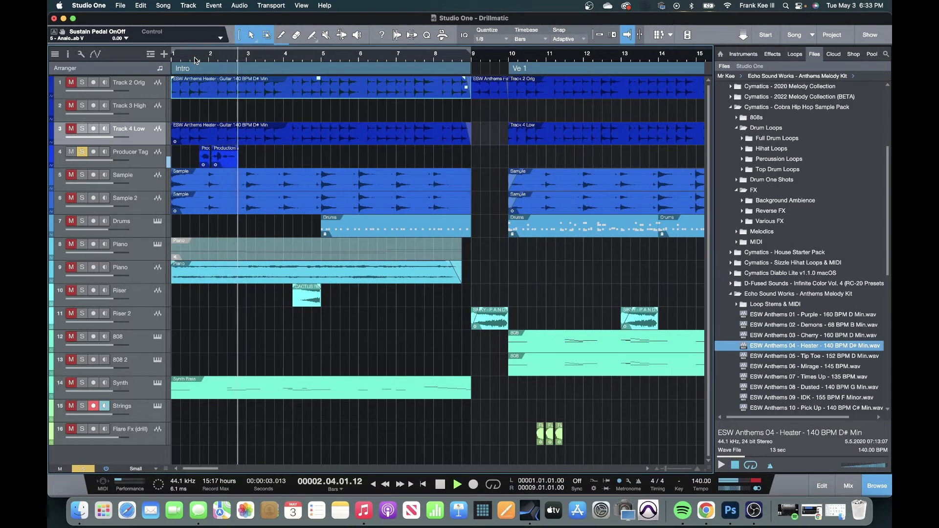
key("space")
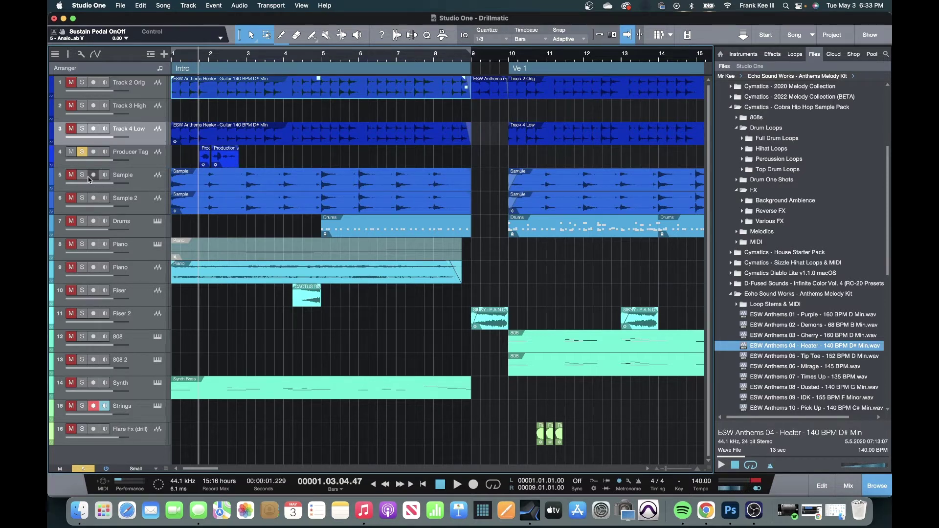
left_click(83, 153)
Audition the Sample track in solo from the start of the song and clear its solo
key("comma")
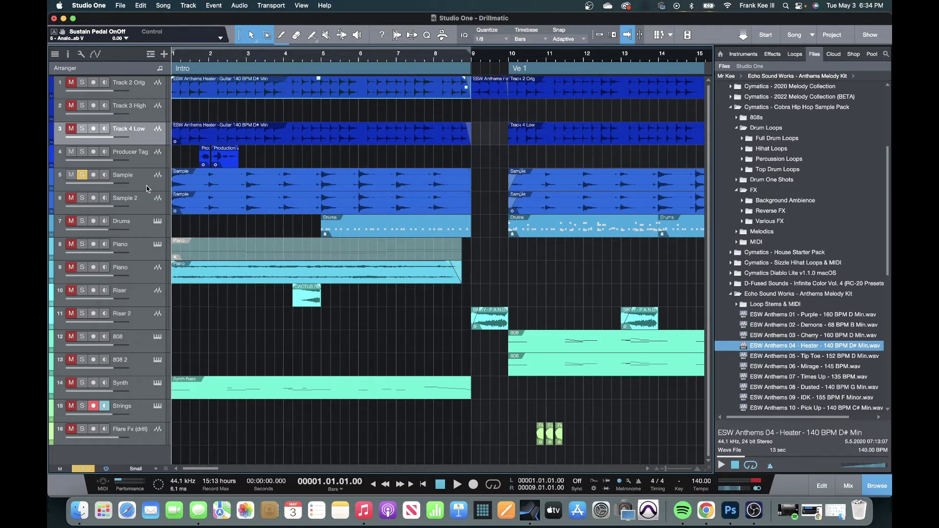
key("space")
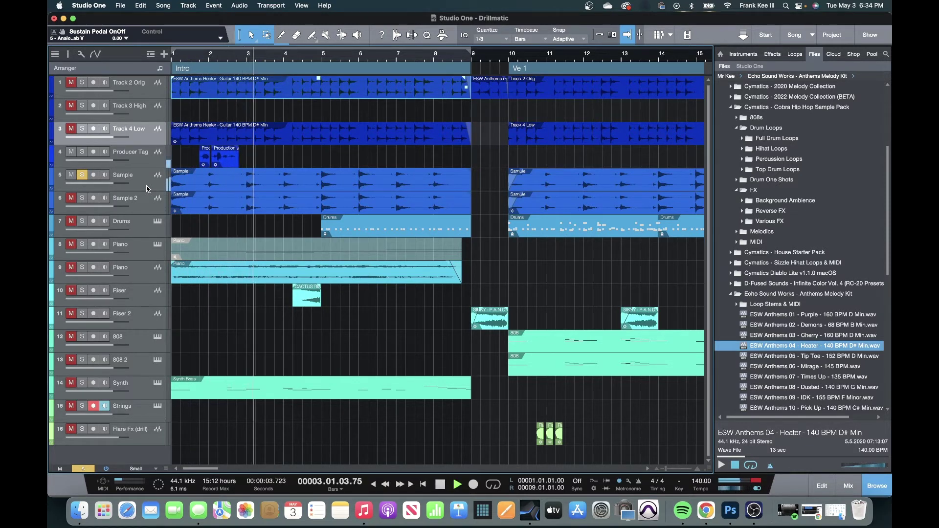
key("space")
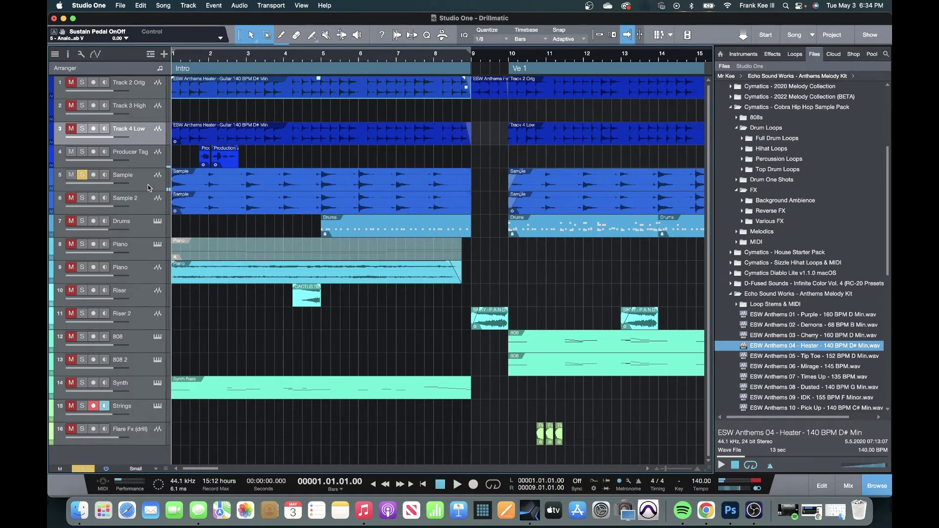
left_click(83, 176)
Solo the Sample 2 track and audition it from the start of the song
left_click(82, 198)
key("space")
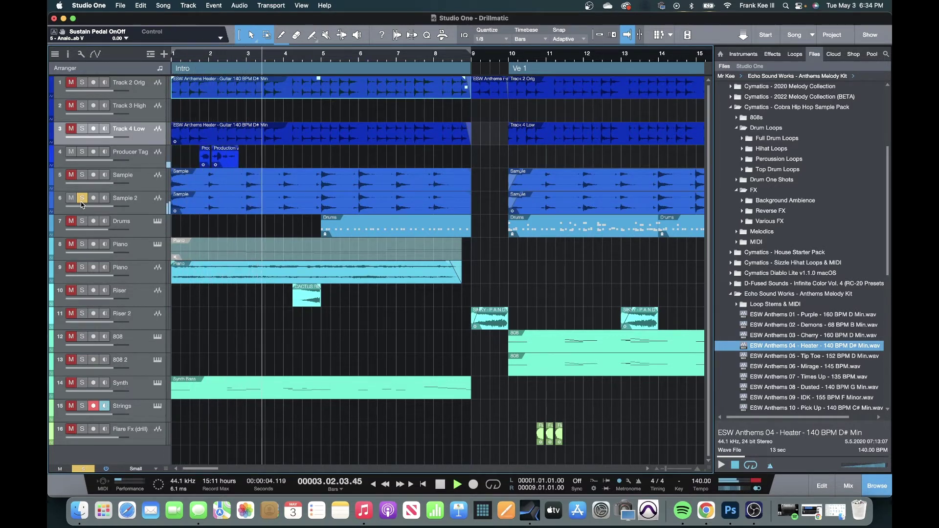
key("space")
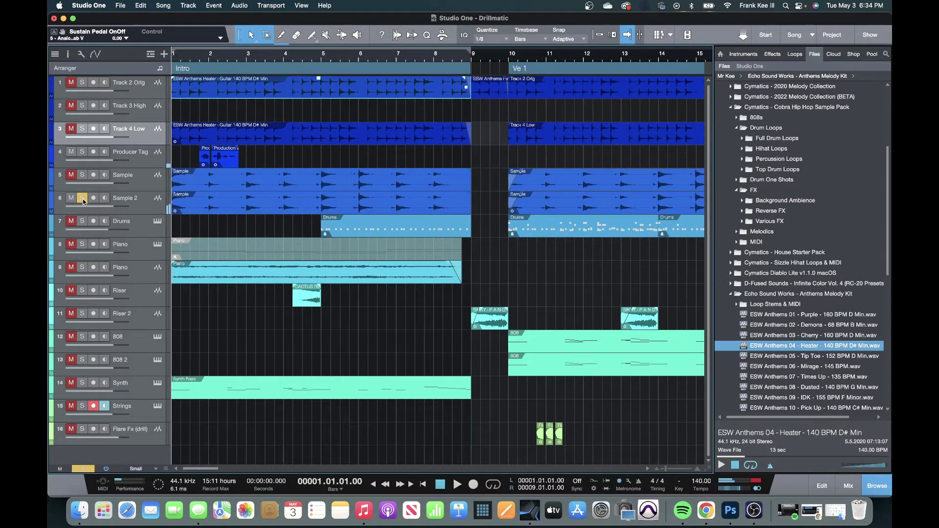
Show the mixer and inspect the PanCake2 insert settings on the Sample and Sample 2 channels, closing each plug-in window
left_click(850, 486)
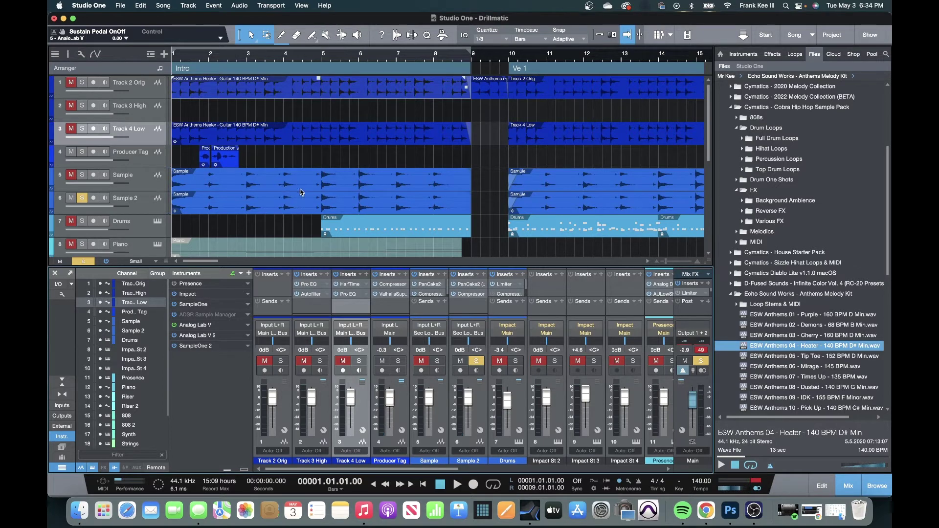
left_click(430, 284)
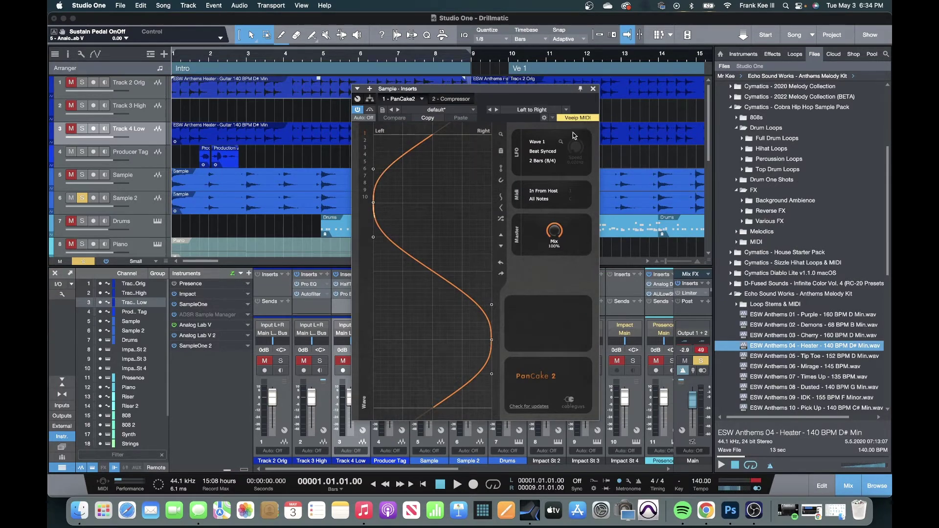
left_click(593, 89)
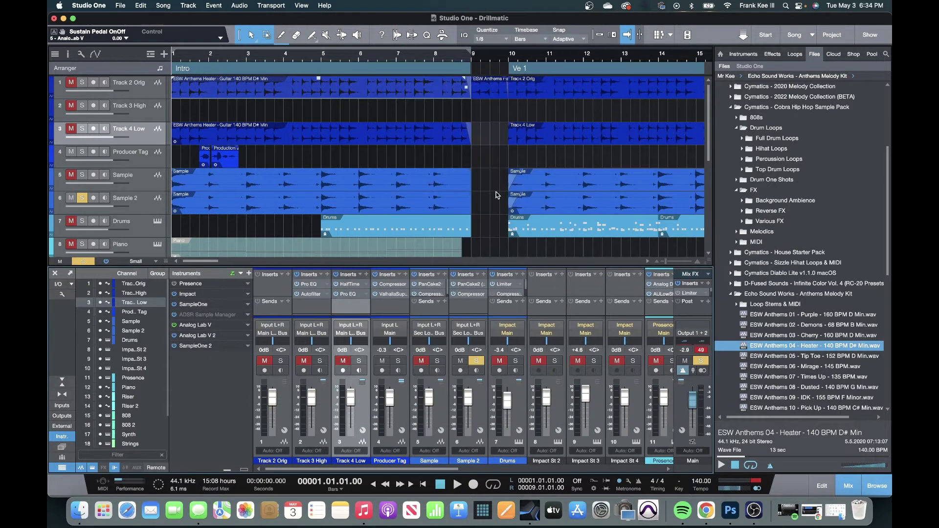
left_click(465, 286)
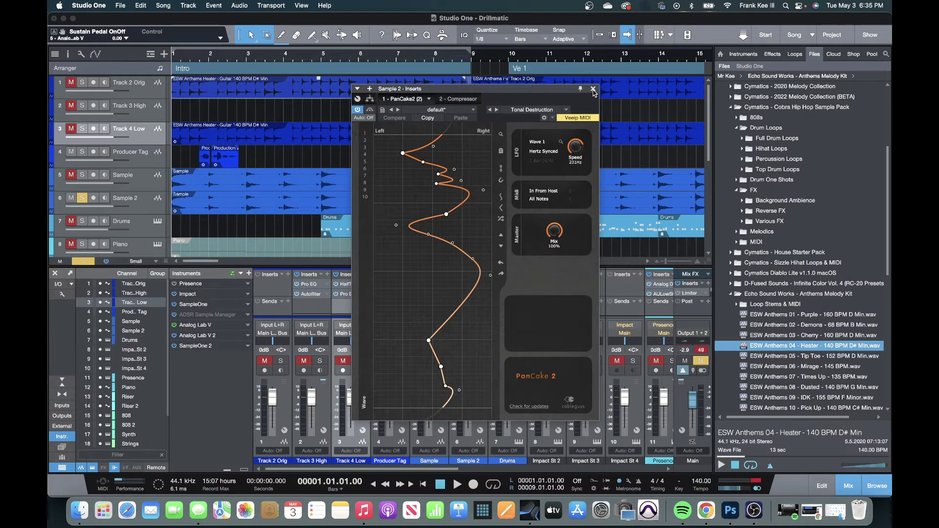
left_click(593, 90)
Clear the Sample 2 solo and audition the Drums track in solo from just before bar 5, then from the start of Ve 1
scroll(198, 192, "down", 1)
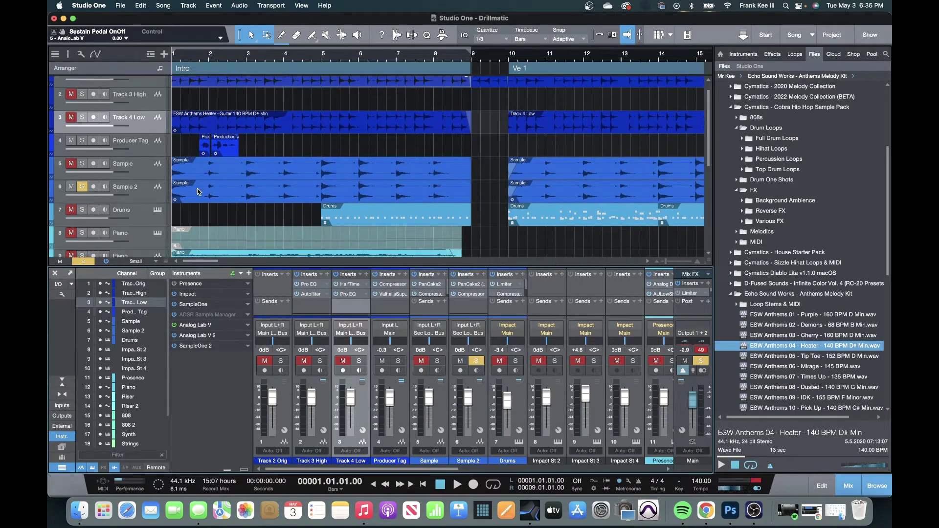
scroll(203, 187, "down", 1)
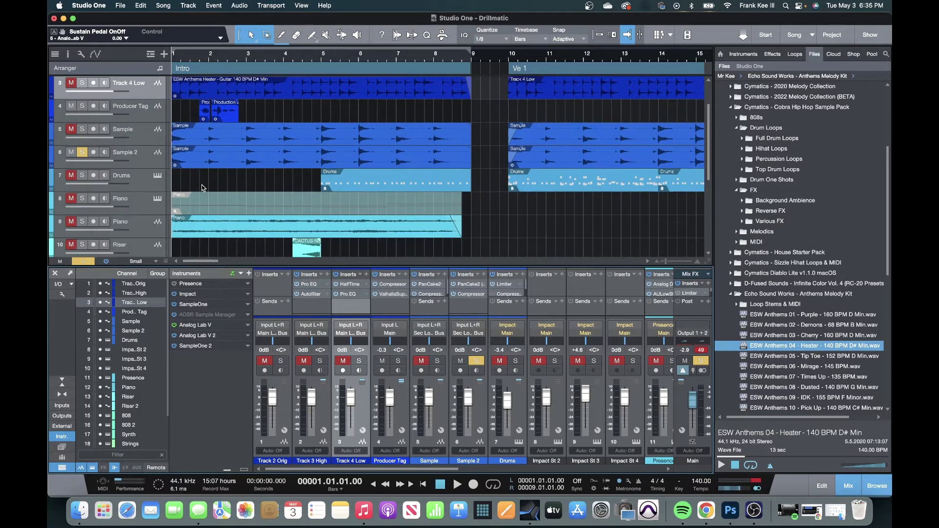
left_click(318, 59)
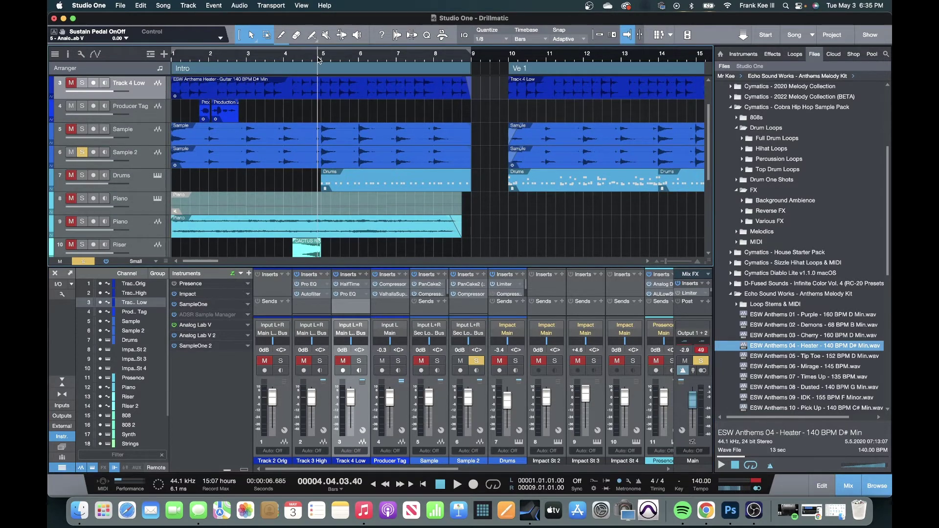
left_click(82, 153)
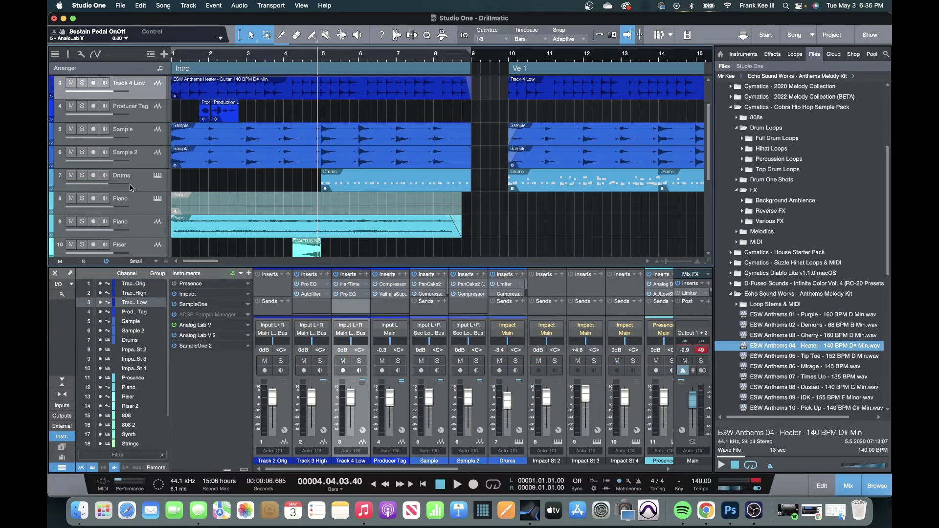
left_click(84, 177)
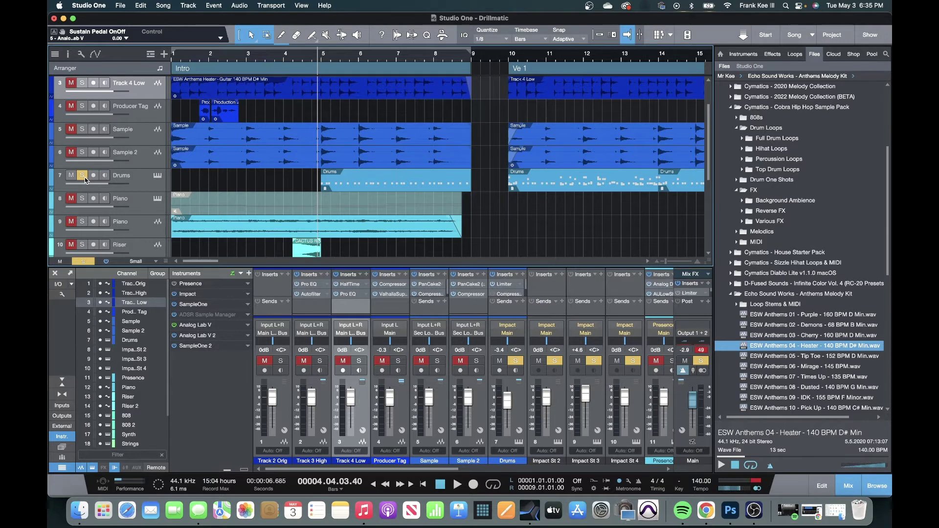
key("space")
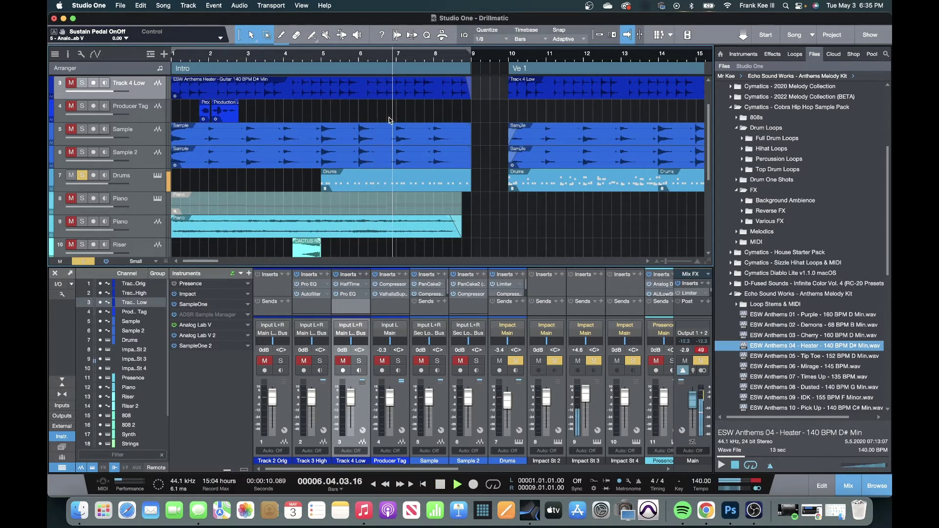
left_click(509, 61)
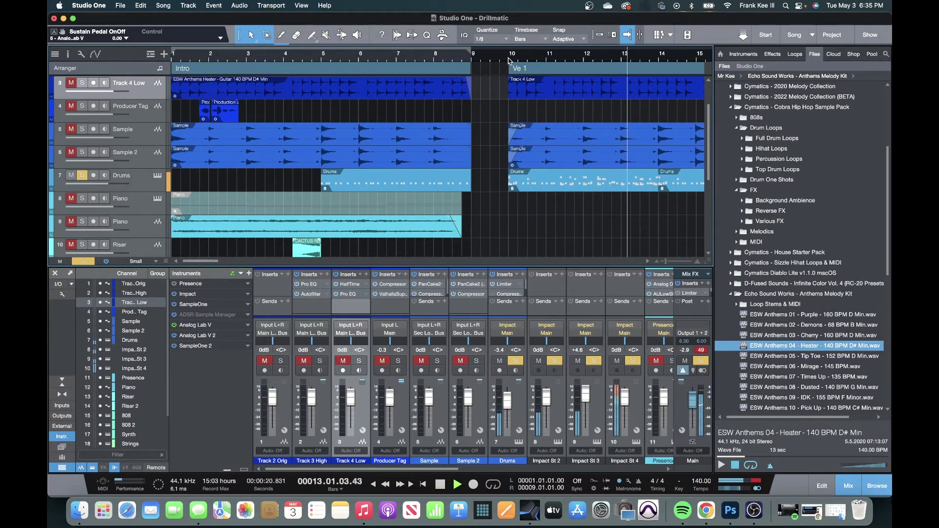
key("space")
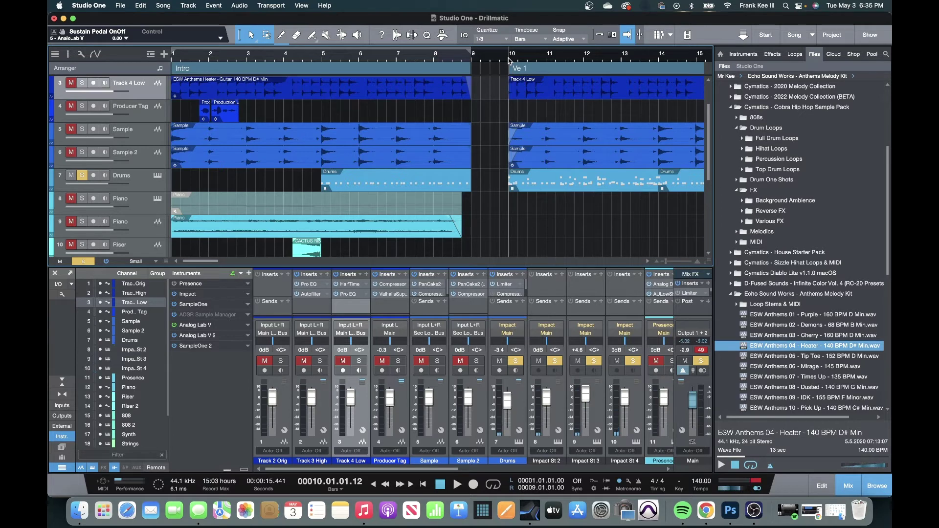
Switch the solo from Drums to the Piano audio track and audition it from the start of the song
scroll(336, 139, "down", 3)
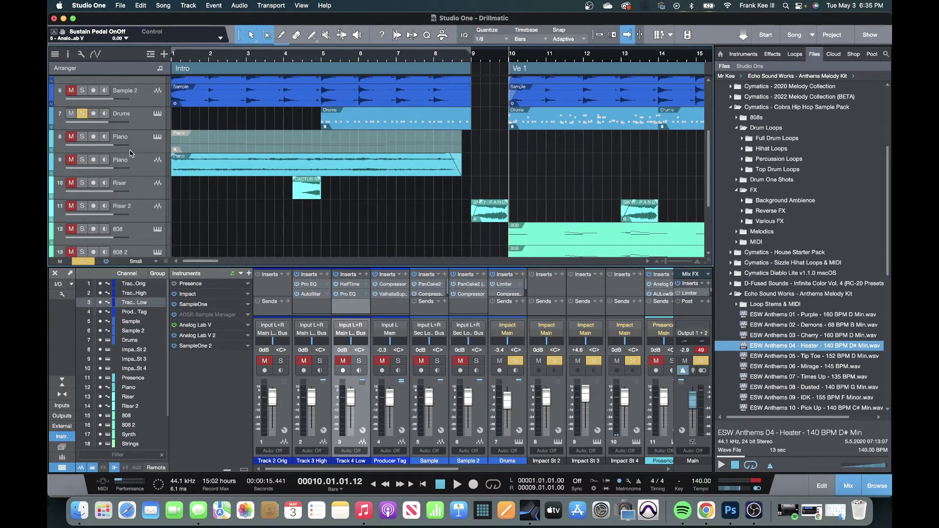
left_click(83, 160)
left_click(82, 113)
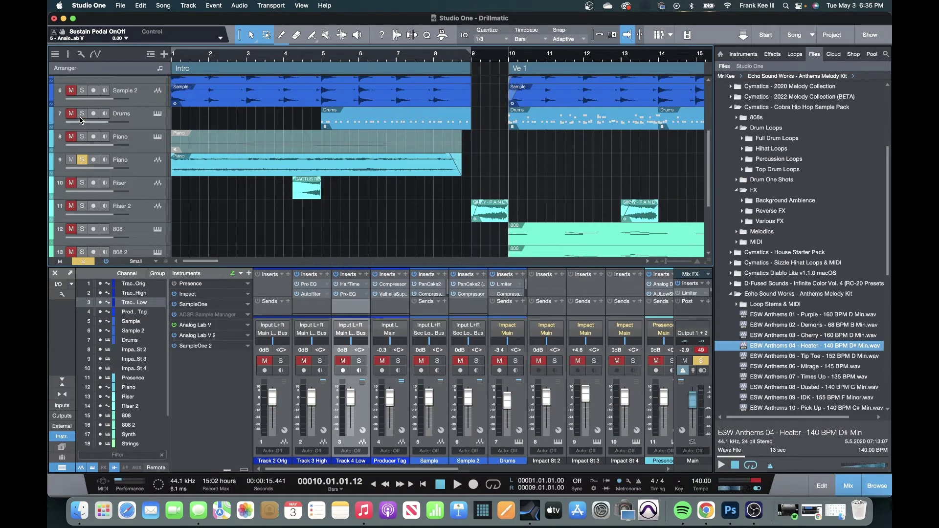
left_click(174, 53)
key("space")
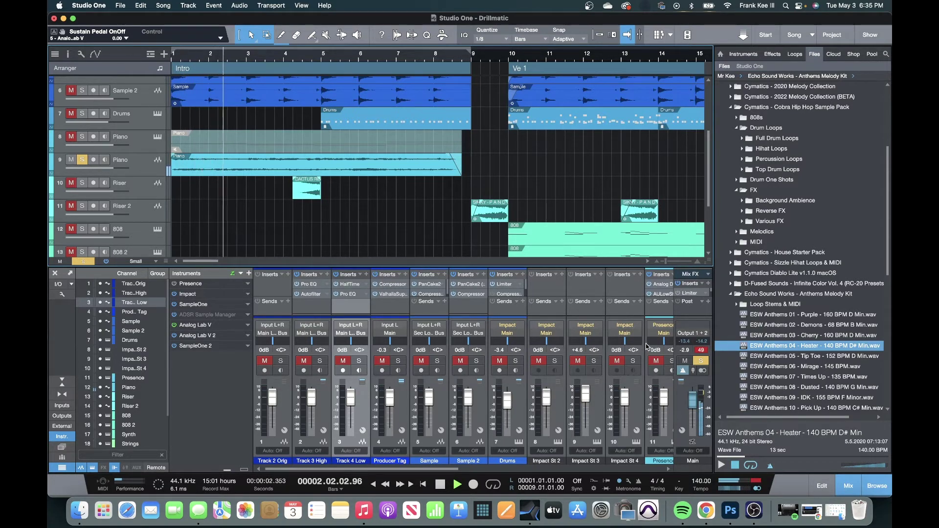
scroll(437, 472, "right", 3)
left_click_drag(437, 472, 403, 472)
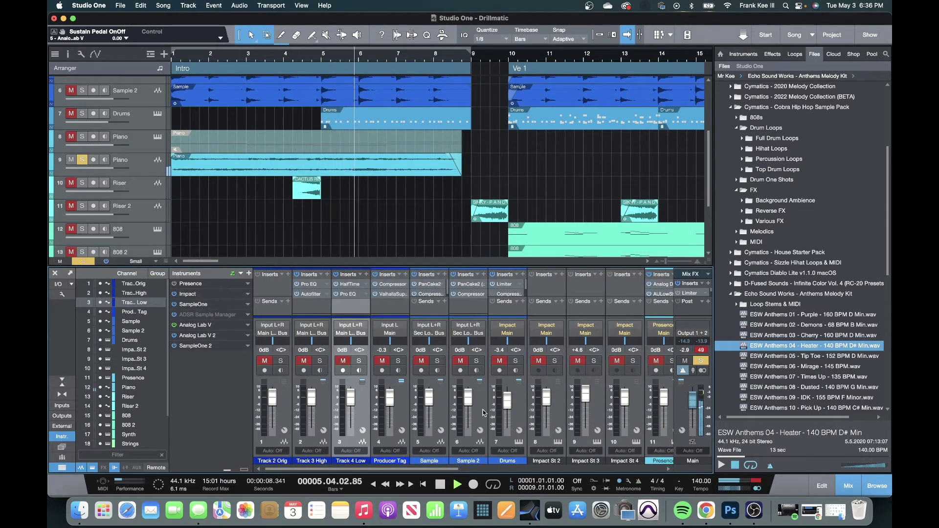
key("space")
Inspect the Autofilter insert settings on the soloed Piano channel and close the plug-in window
left_click_drag(431, 470, 532, 470)
scroll(494, 289, "down", 1)
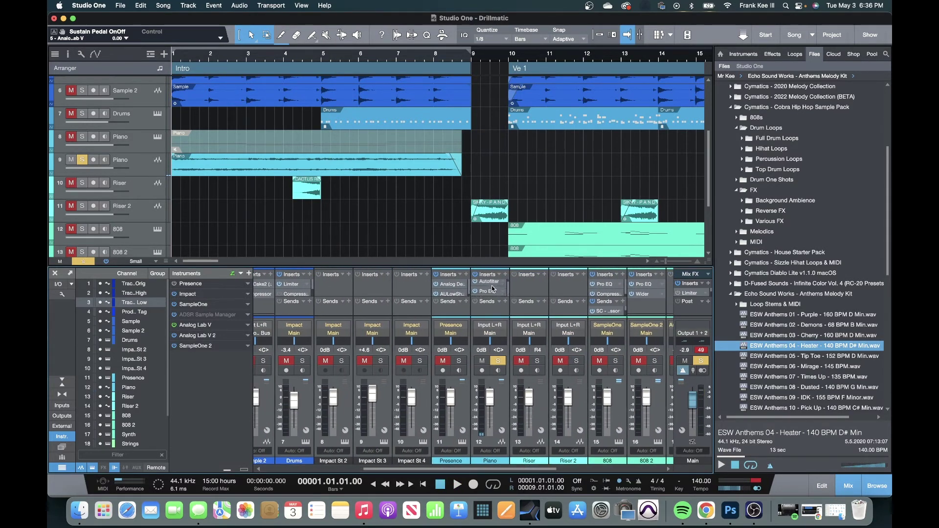
left_click(491, 283)
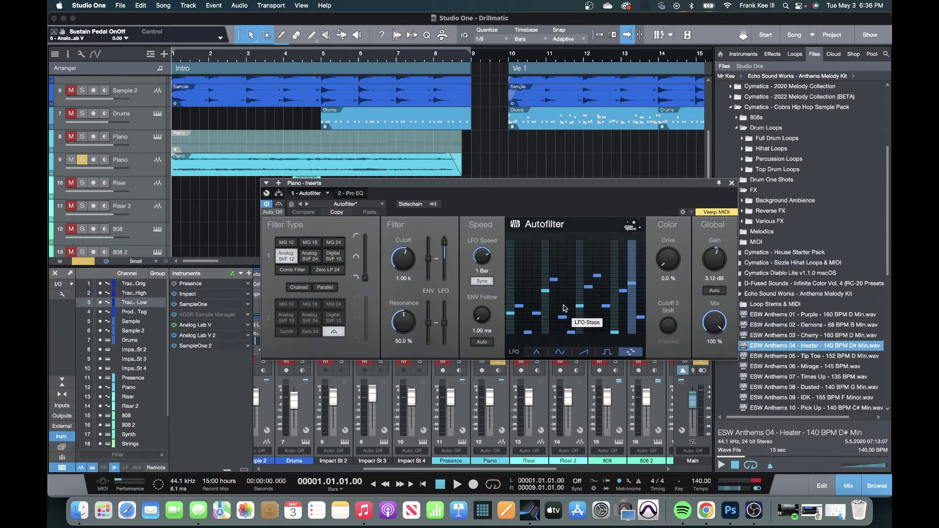
left_click(732, 183)
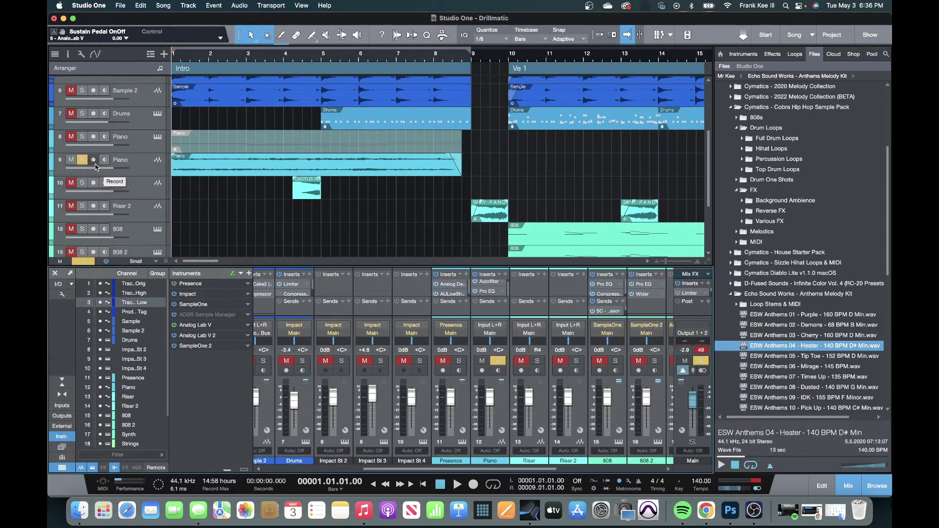
Clear the Piano solo and audition the Riser track in solo from just before its clip in bar 4
mouse_move(89, 168)
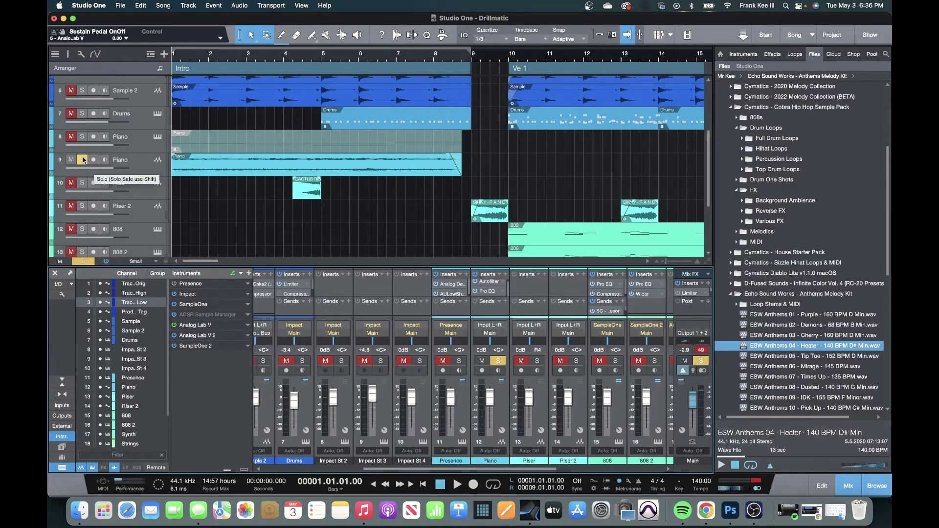
left_click(82, 159)
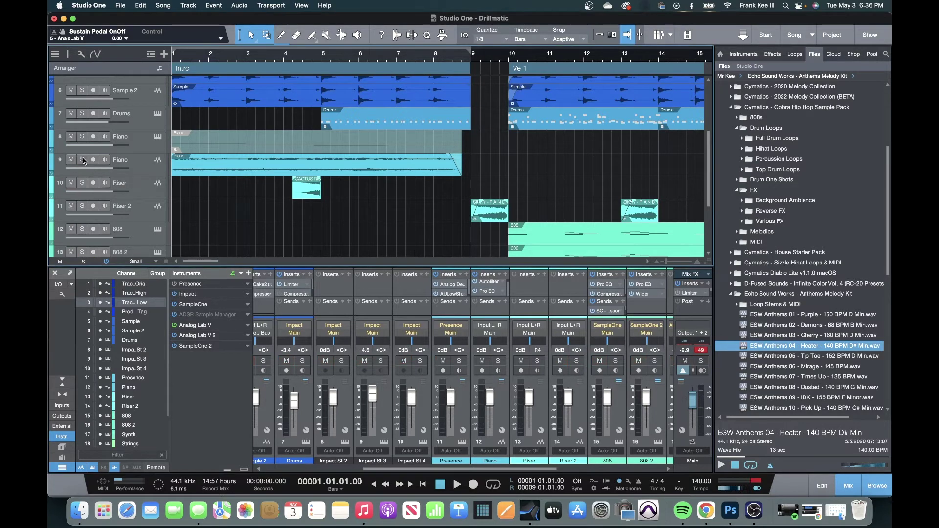
left_click(82, 183)
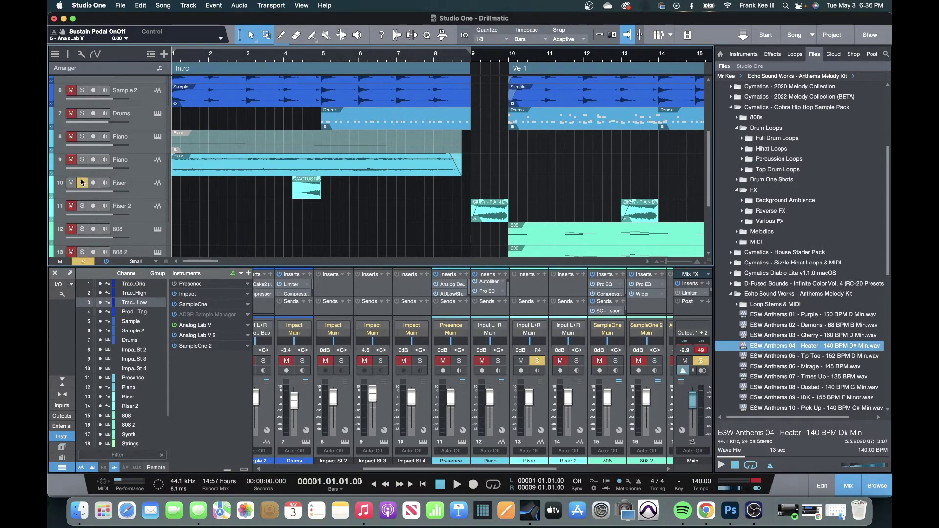
left_click(277, 60)
left_click(284, 59)
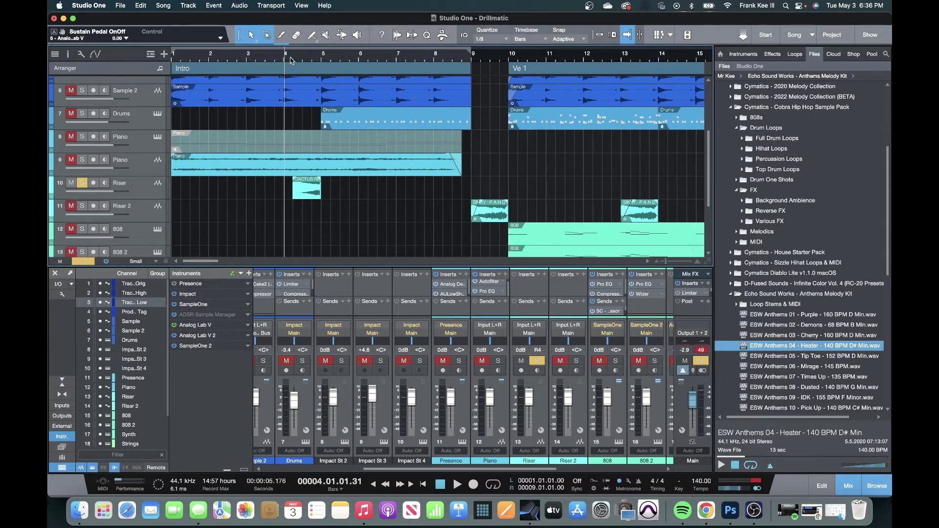
left_click(291, 59)
key("space")
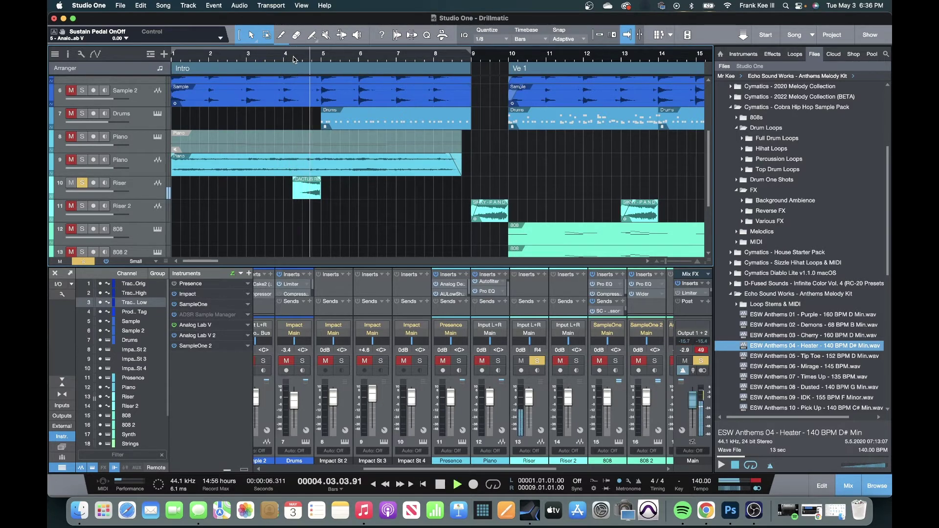
key("space")
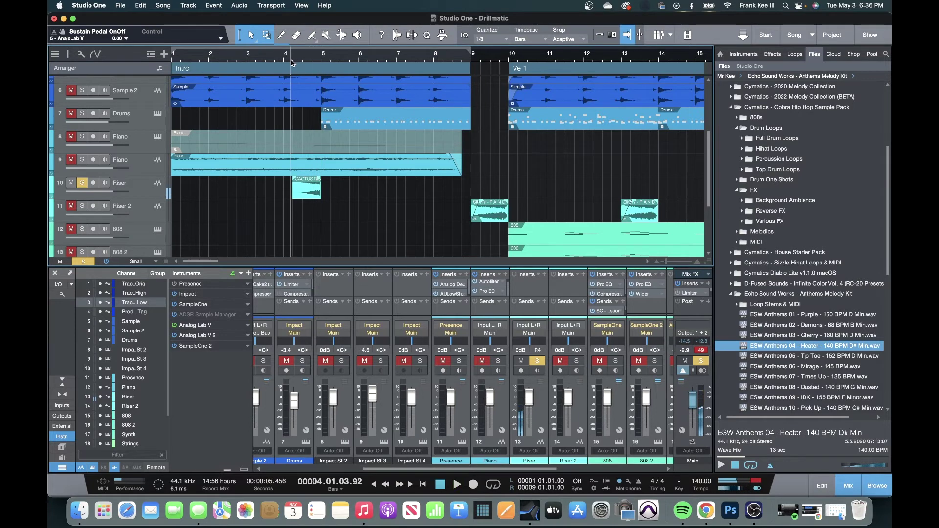
Switch the solo from Riser to Riser 2 and audition its first clip from bar 9
left_click(137, 215)
left_click(82, 182)
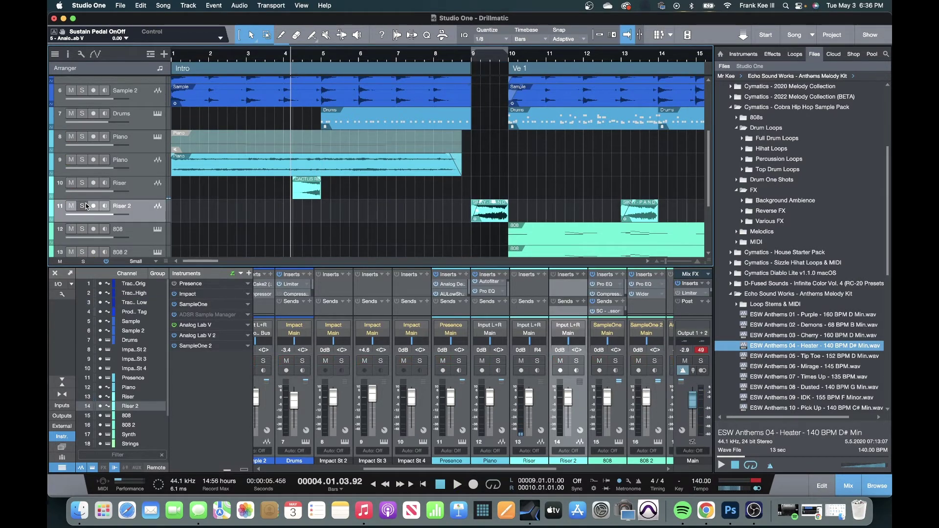
left_click(84, 205)
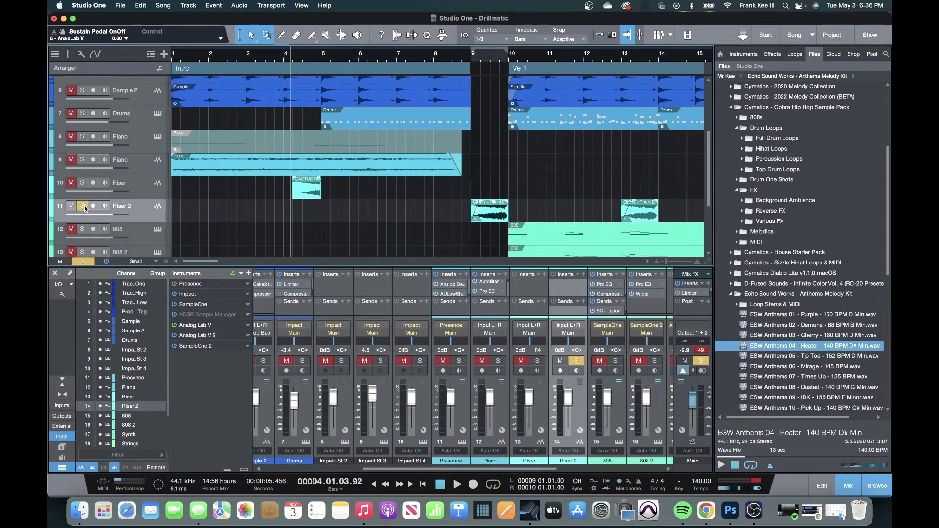
left_click(472, 58)
key("space")
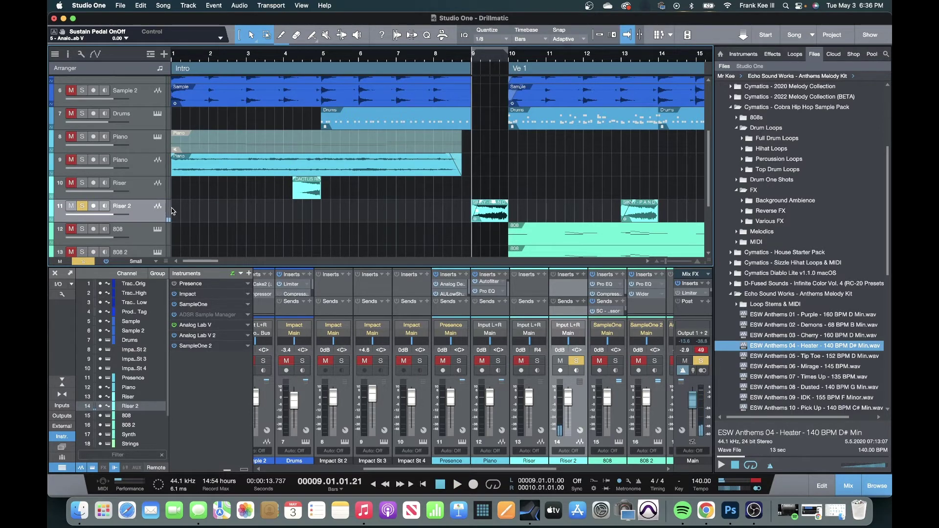
Switch the solo from Riser 2 to the 808 track and audition it from the start of Ve 1 at bar 10
scroll(126, 219, "down", 2)
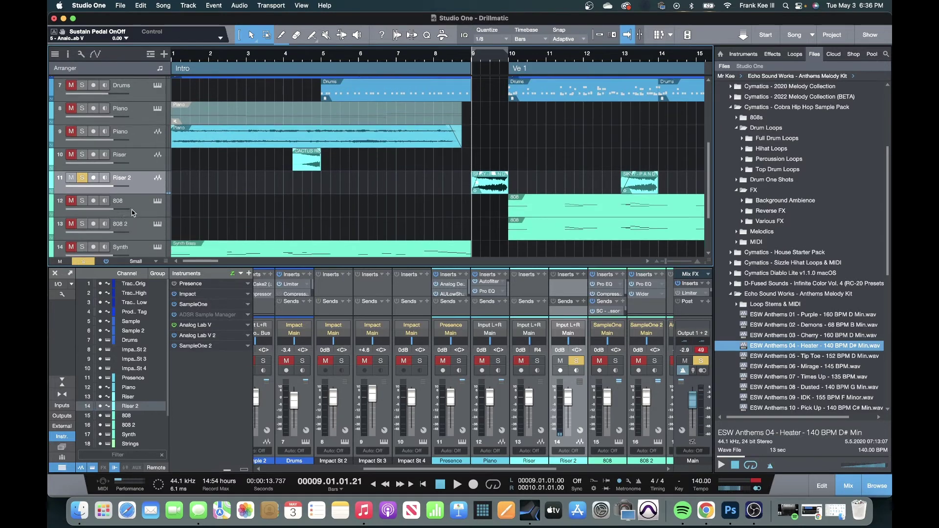
left_click(134, 212)
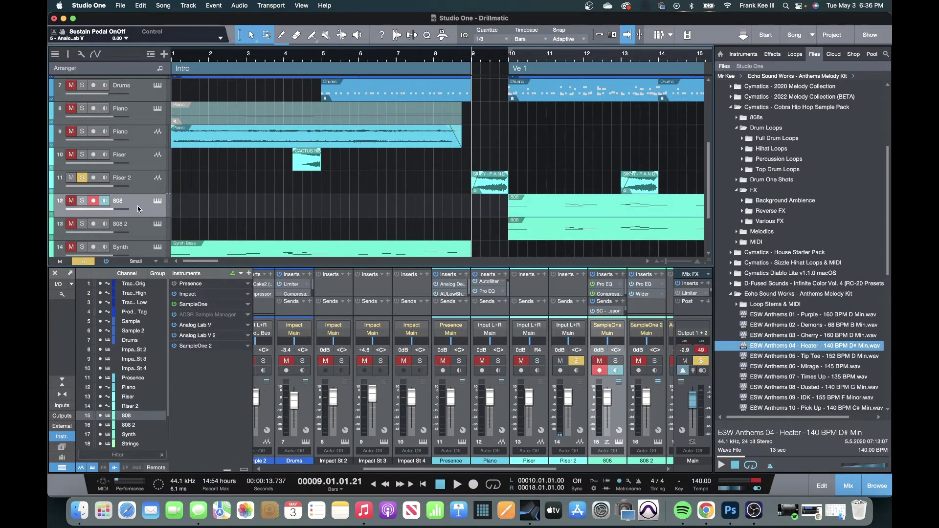
left_click(508, 55)
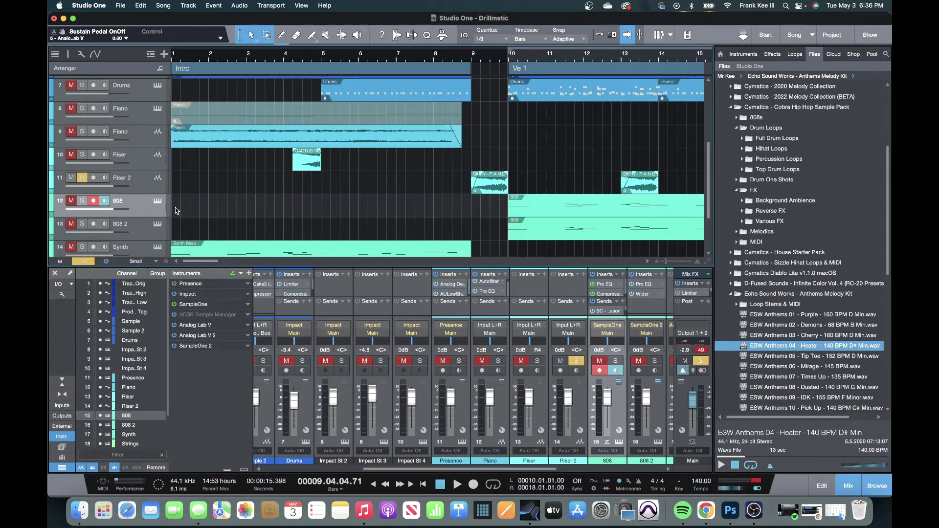
left_click(82, 201)
left_click(82, 178)
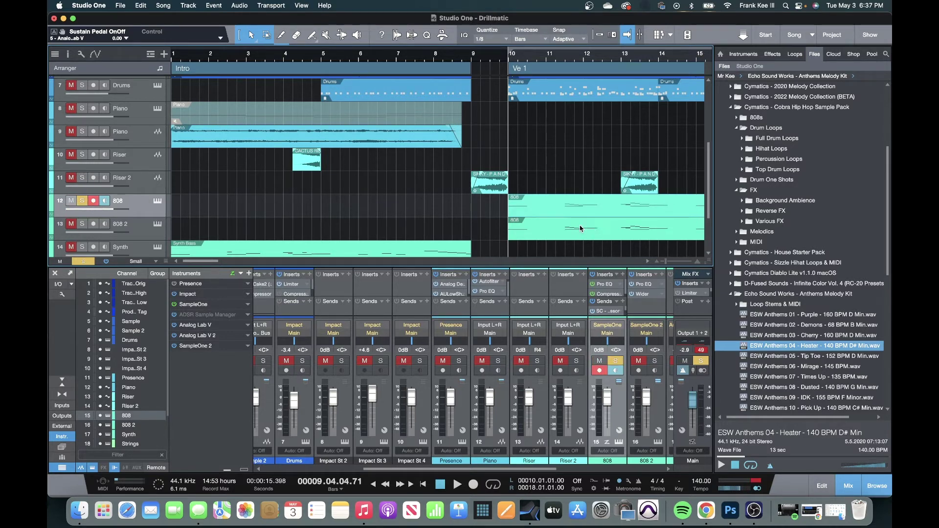
key("space")
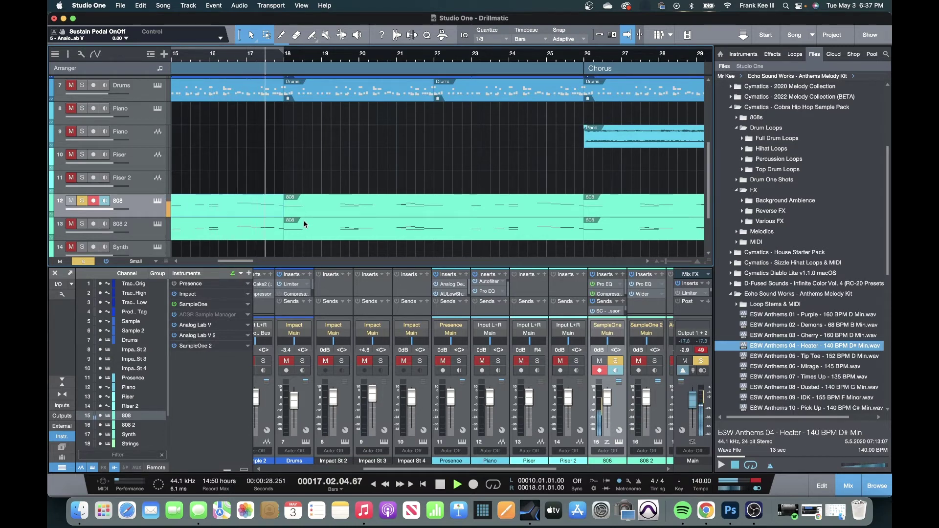
key("space")
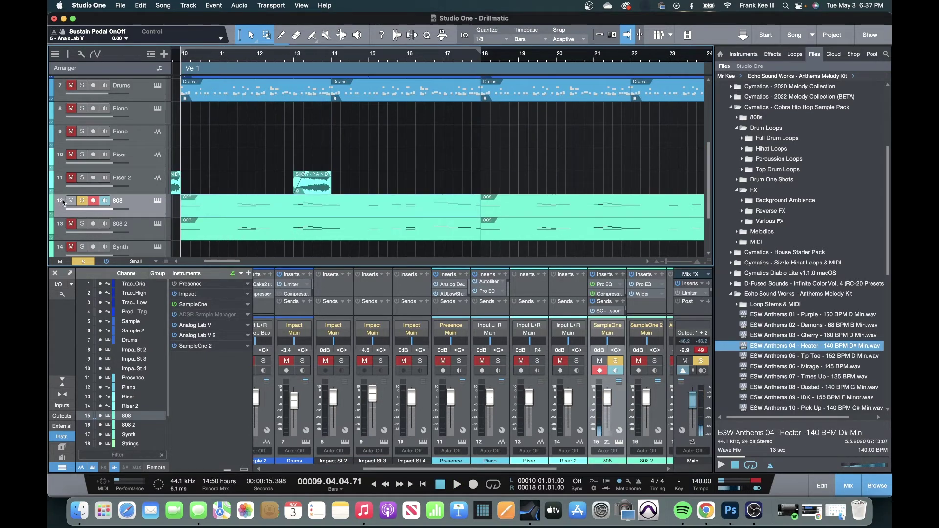
Switch the solo from 808 to 808 2 and audition that track from the start of Ve 1
left_click(82, 201)
left_click(83, 224)
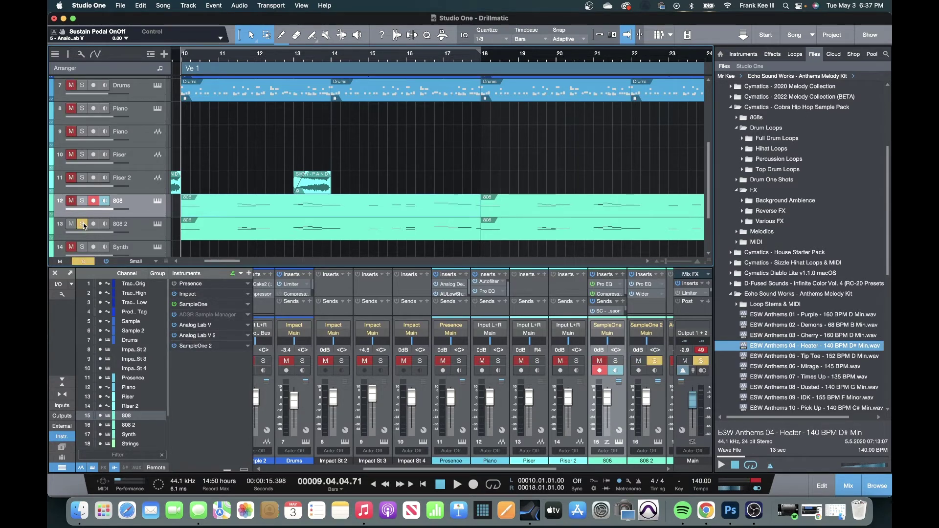
key("space")
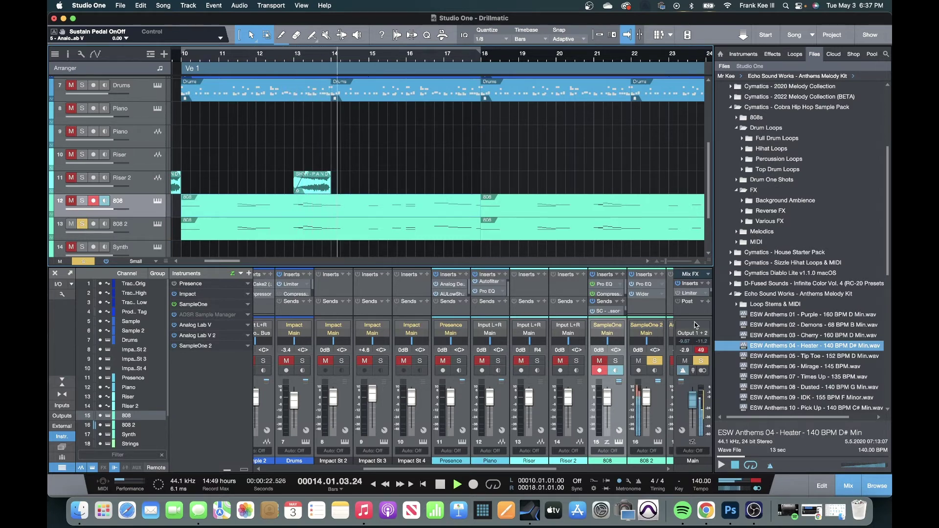
key("space")
Inspect the Wider insert settings on the 808 2 channel and close the plug-in window
left_click(650, 296)
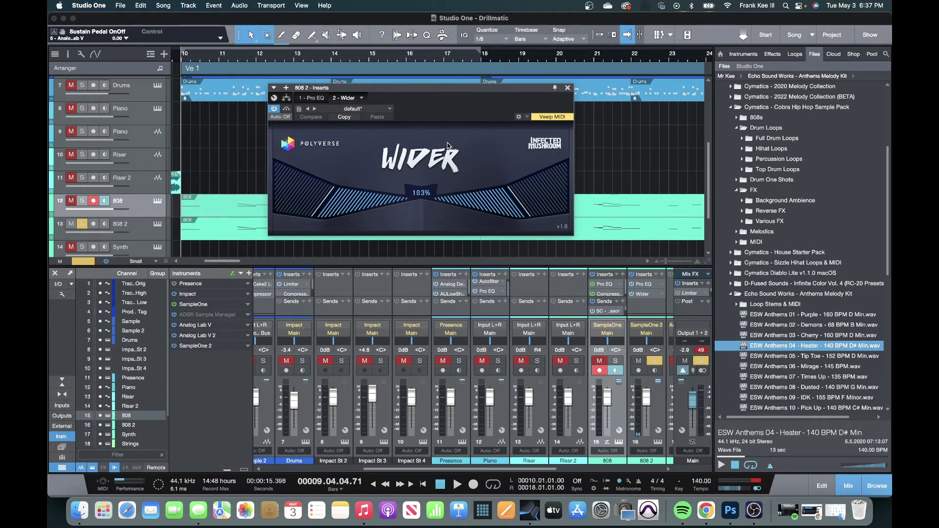
left_click(568, 88)
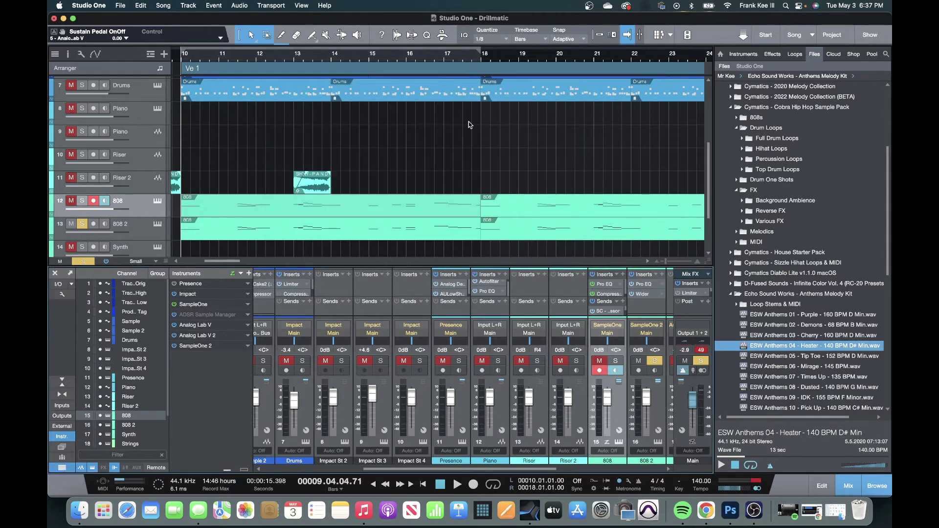
scroll(134, 195, "down", 2)
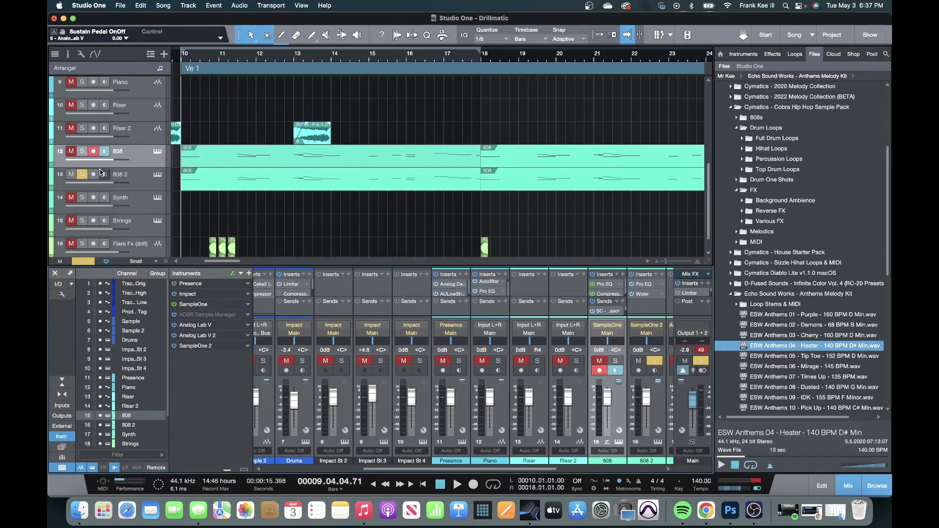
Switch the solo from 808 2 to the Synth track and audition its part from the start of the Intro at bar 1
left_click(84, 175)
left_click(145, 208)
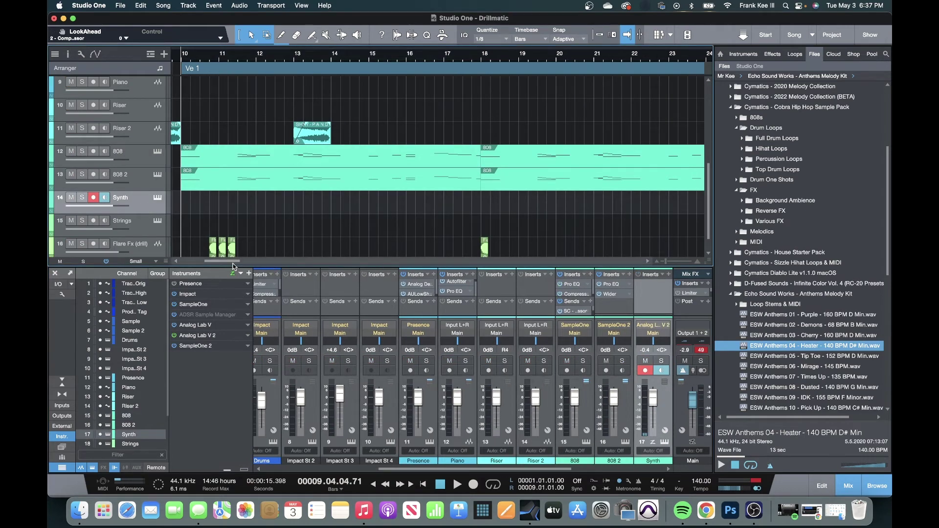
left_click_drag(237, 264, 202, 260)
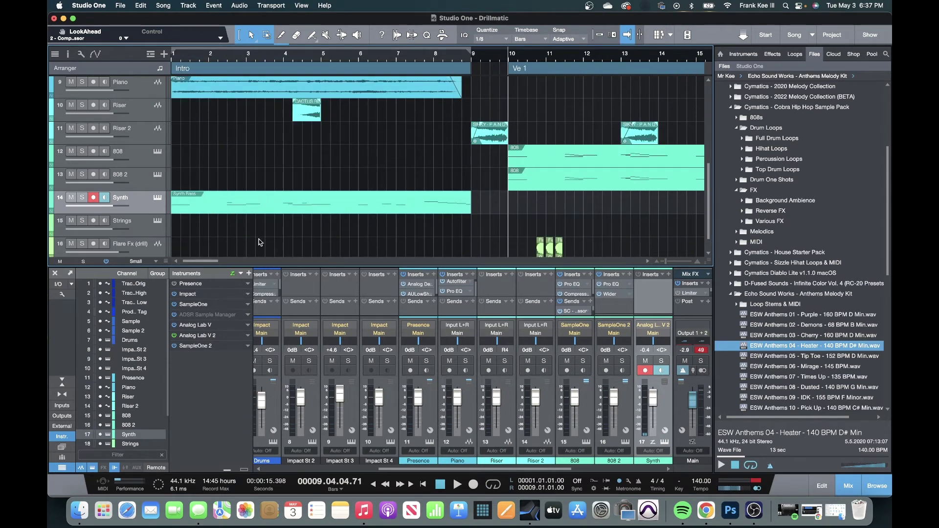
left_click(172, 58)
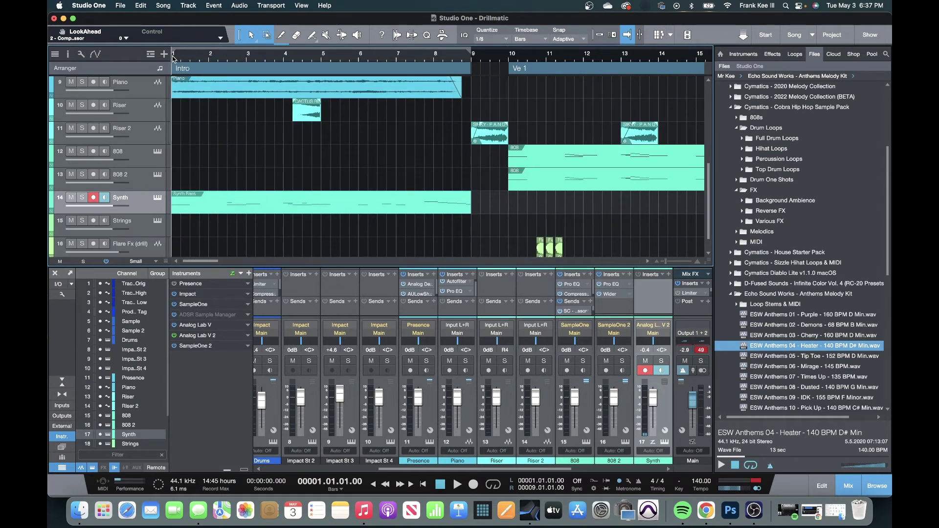
left_click(81, 198)
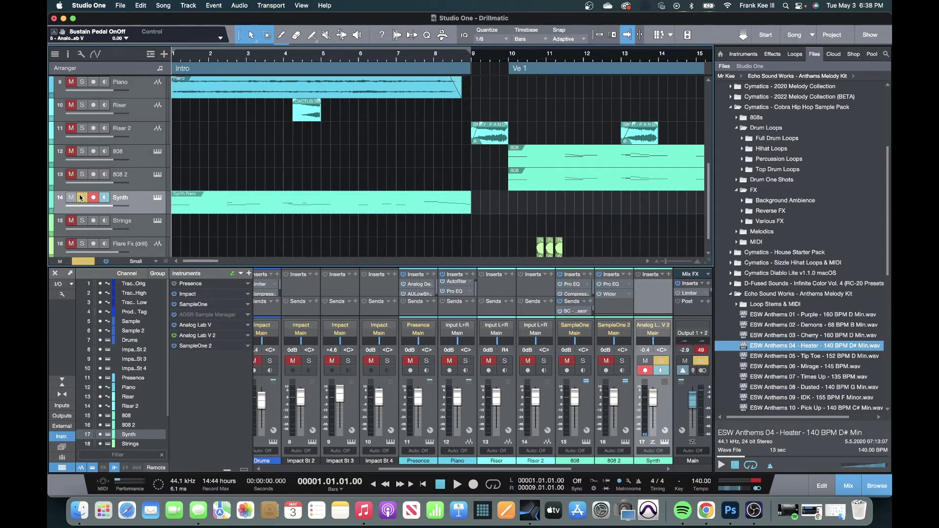
key("space")
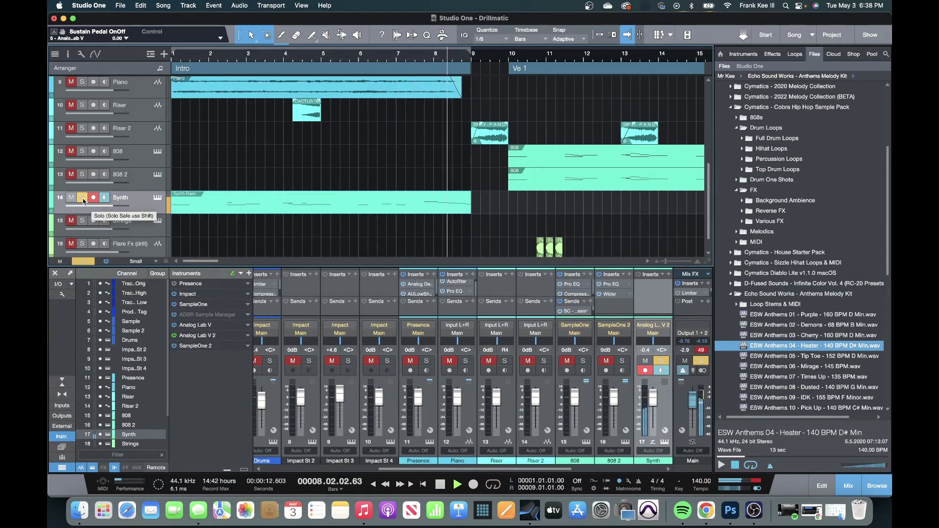
key("space")
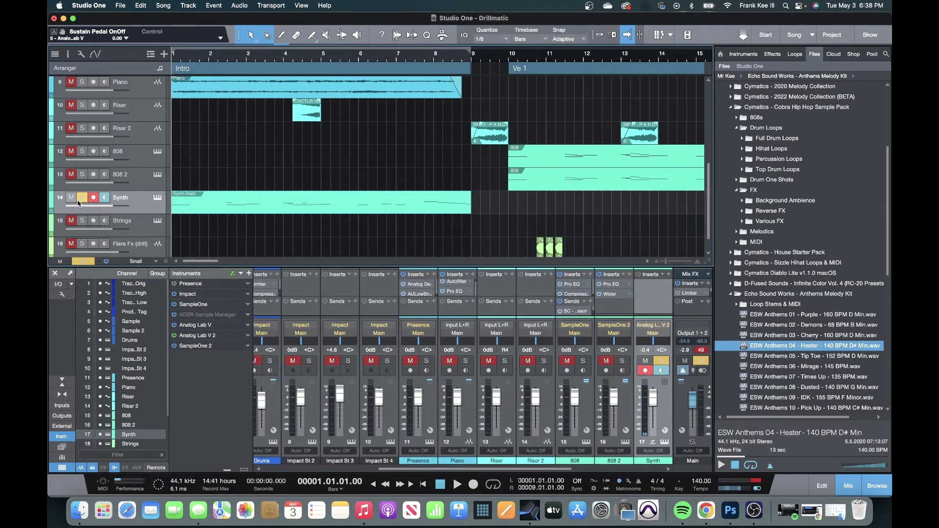
Switch the solo from Synth to the Strings track and audition its part in the Chorus from bar 26
left_click(82, 198)
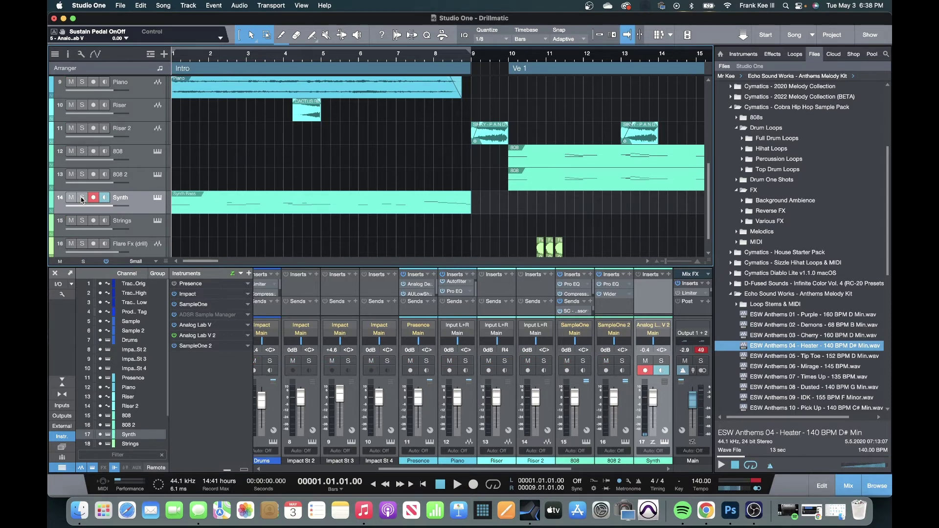
left_click_drag(186, 262, 211, 266)
left_click_drag(216, 264, 245, 272)
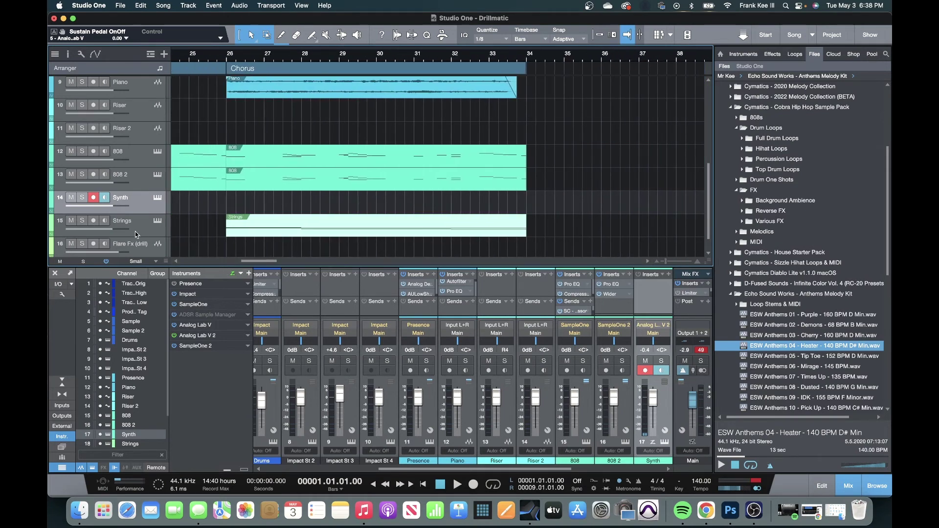
left_click(82, 221)
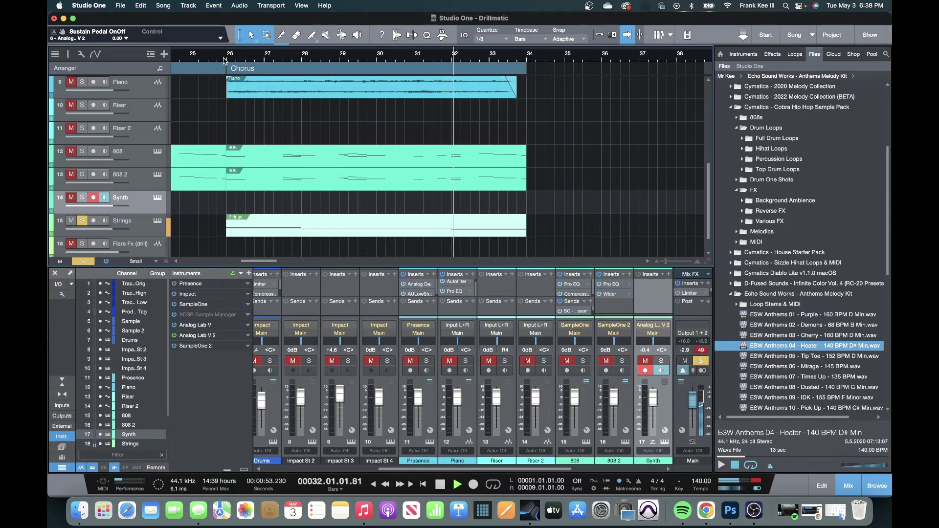
key("space")
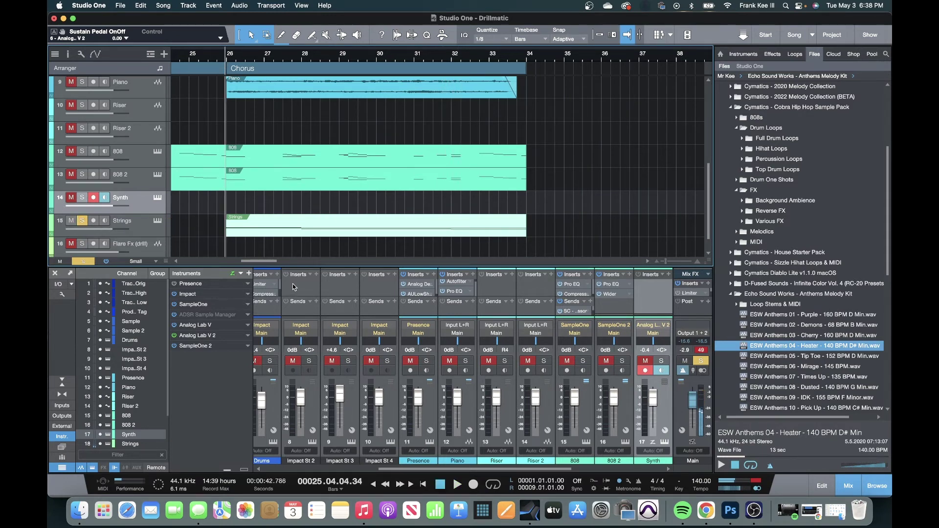
Inspect the Pro EQ on Track 2 Orig during playback, clear the audio Piano track's solo, and close the plug-in window
left_click_drag(271, 263, 214, 260)
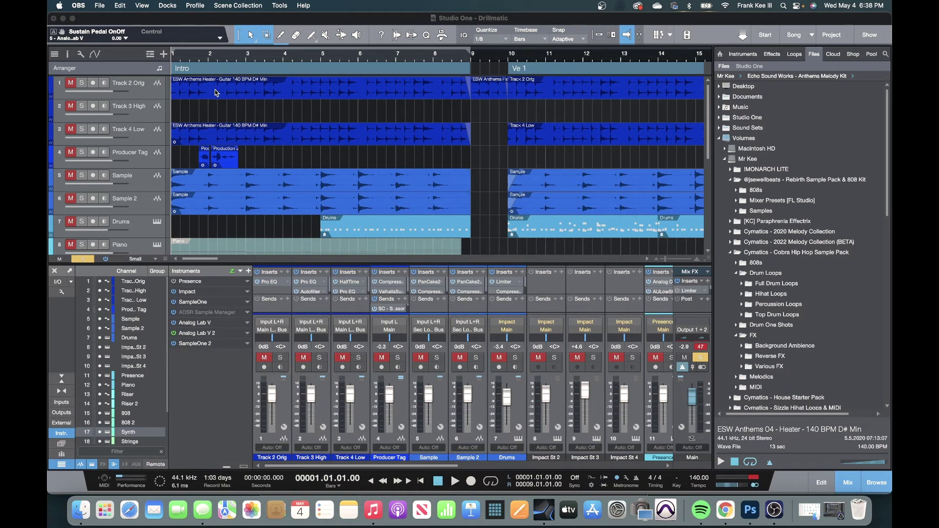
left_click(215, 93)
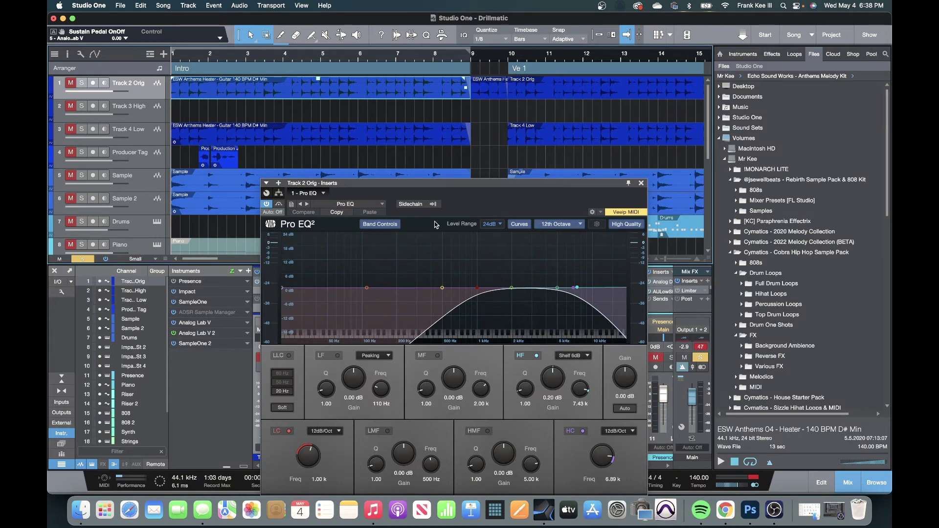
key("space")
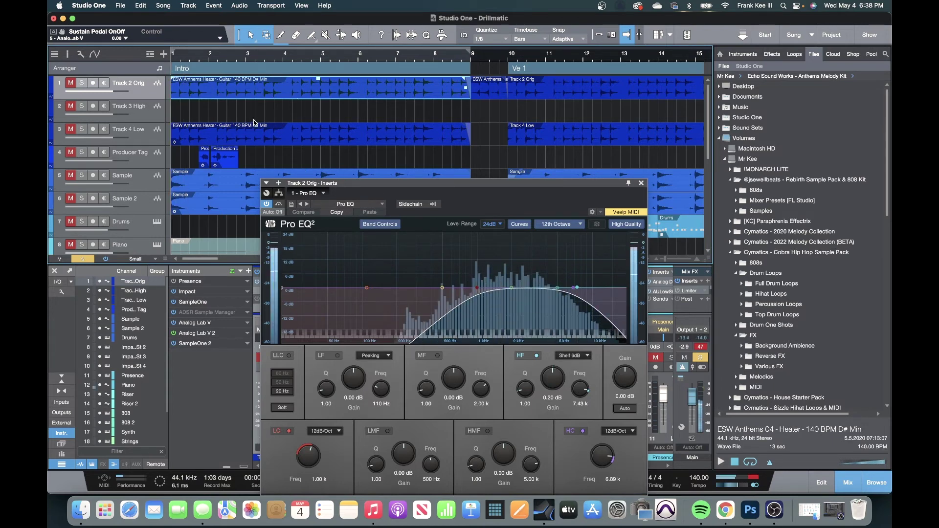
scroll(111, 242, "down", 5)
left_click(82, 121)
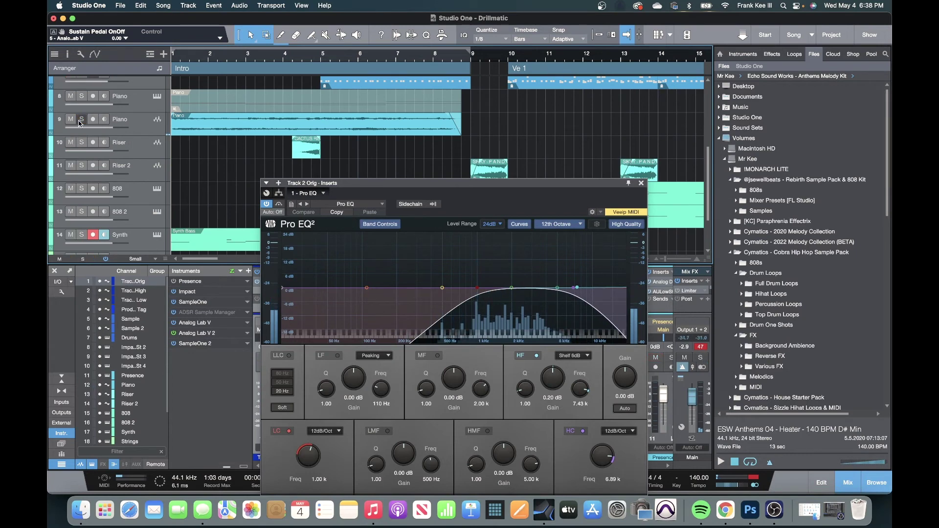
scroll(88, 126, "down", 1)
scroll(88, 126, "up", 6)
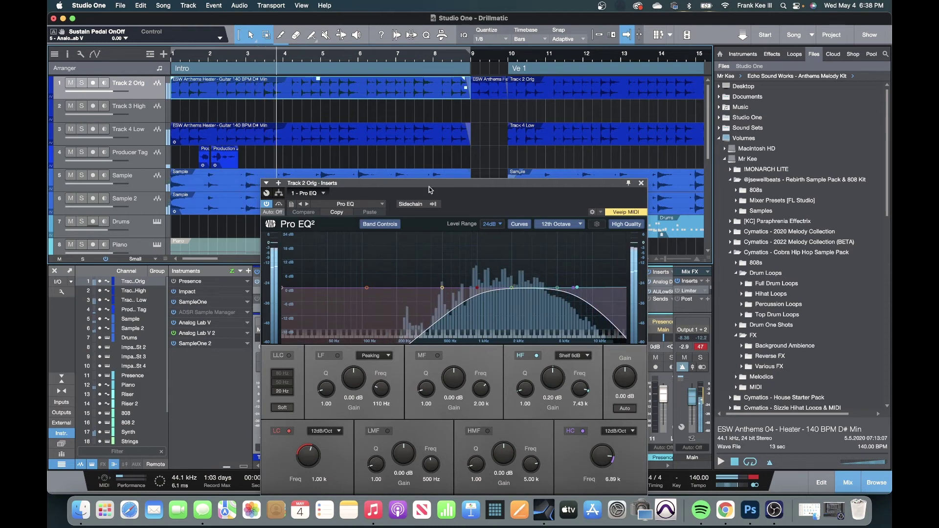
left_click(640, 185)
left_click(640, 185)
Inspect the Pro EQ insert on the 808 channel while playing from the start of Ve 1, and close the plug-in window
scroll(223, 191, "down", 5)
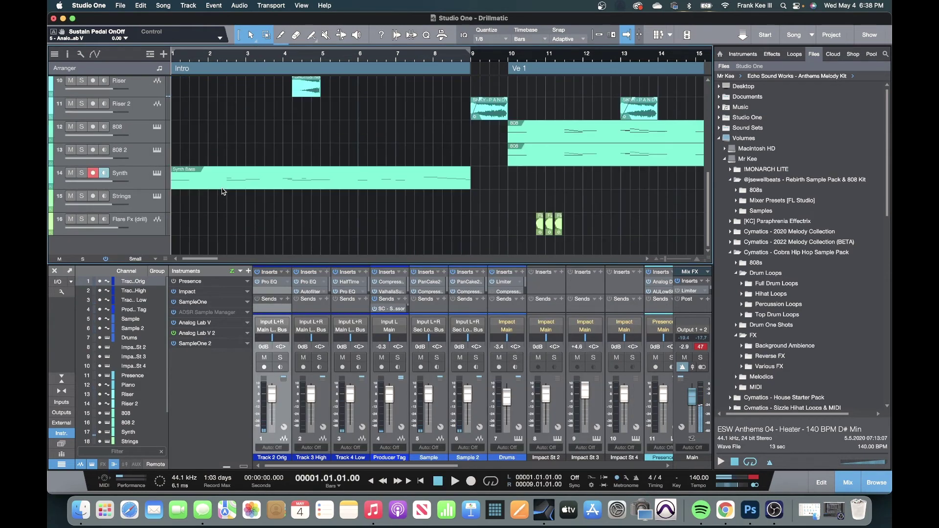
left_click(508, 58)
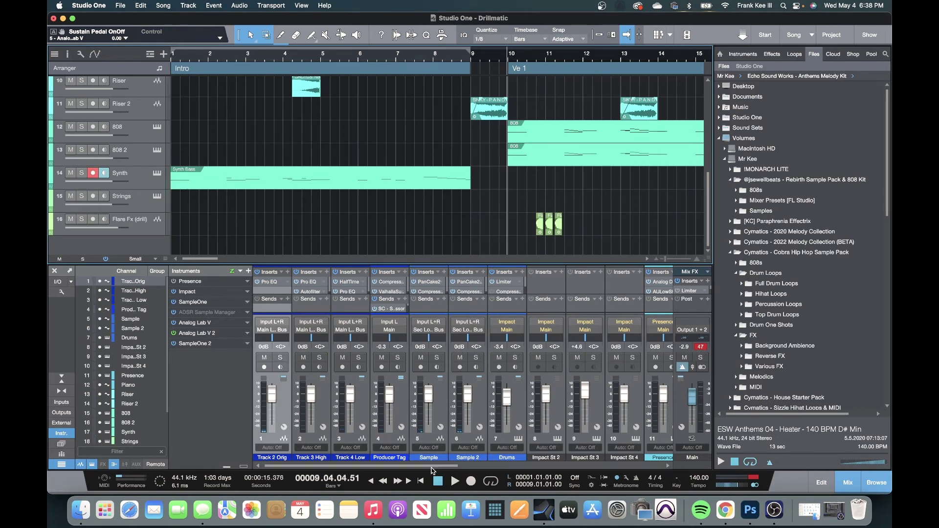
left_click_drag(432, 467, 559, 462)
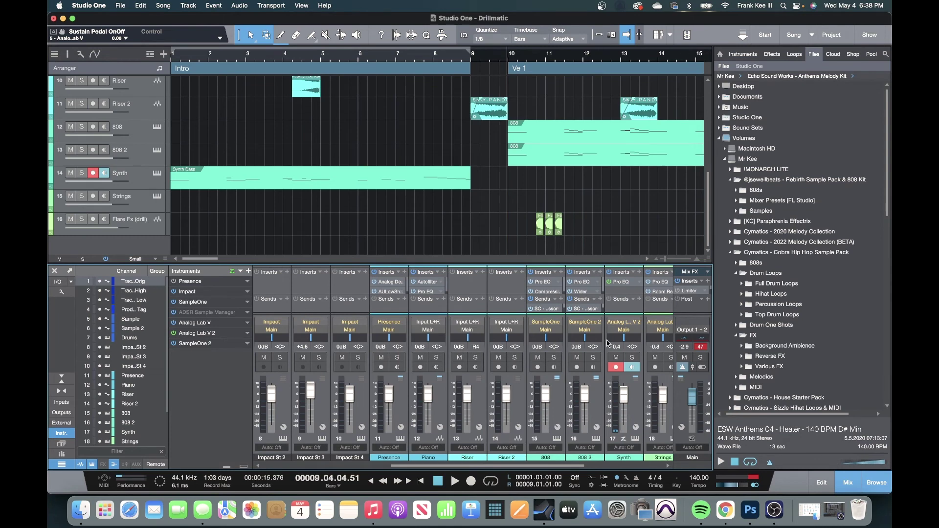
left_click(543, 286)
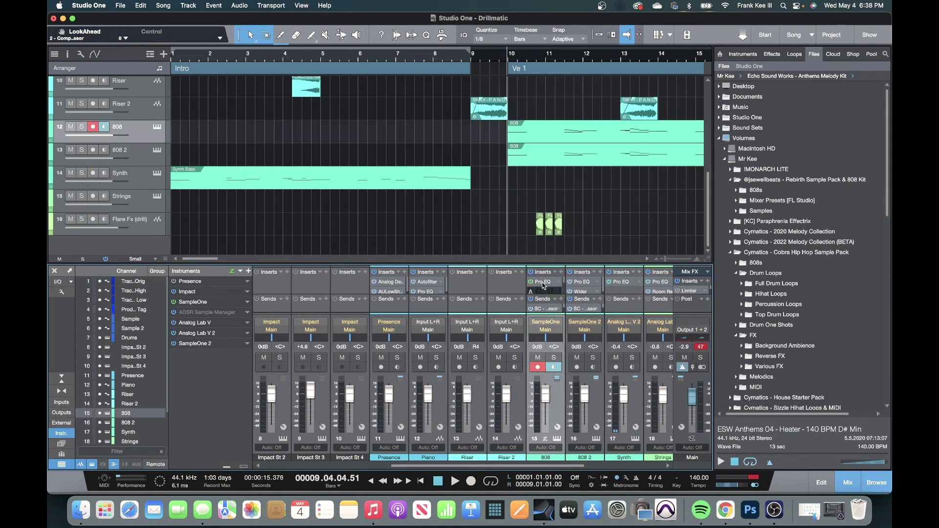
left_click(543, 286)
key("space")
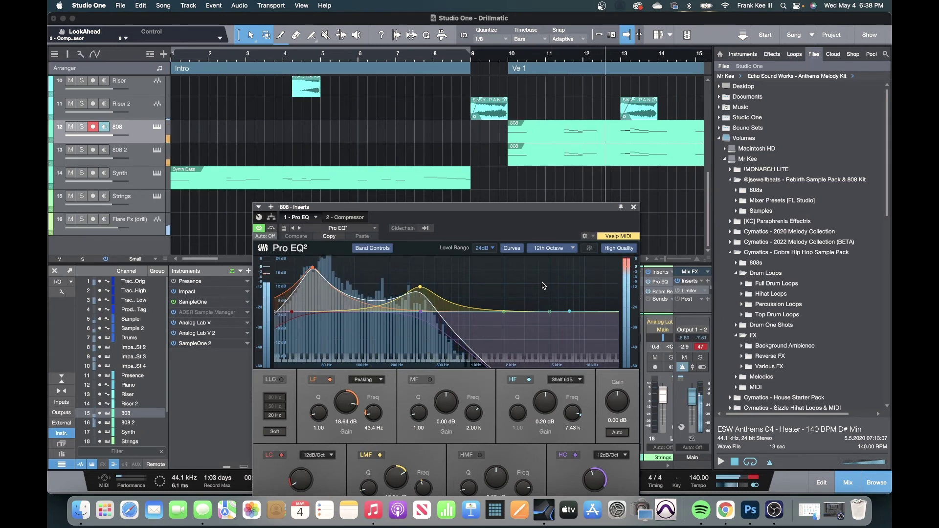
key("space")
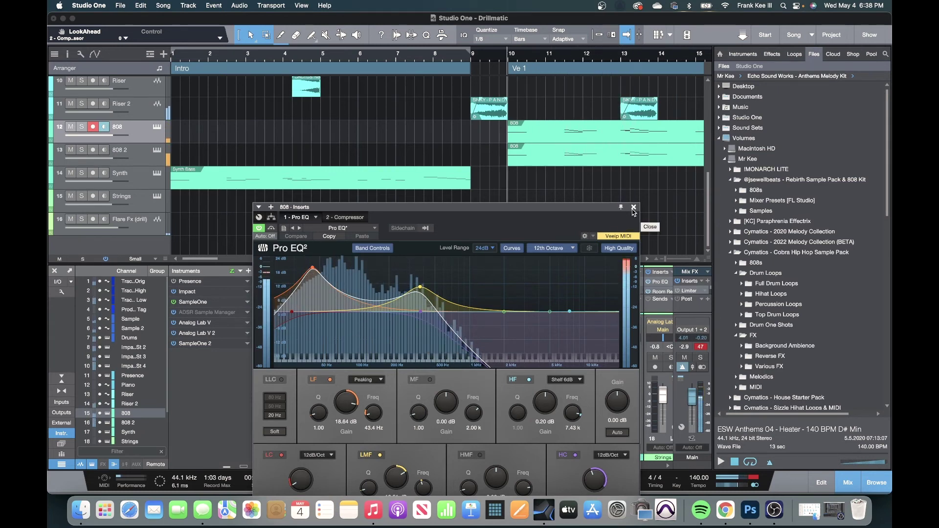
left_click(634, 207)
Inspect the Pro EQ insert on the Synth channel while playing the Intro from bar 1, and close the plug-in window
left_click(217, 189)
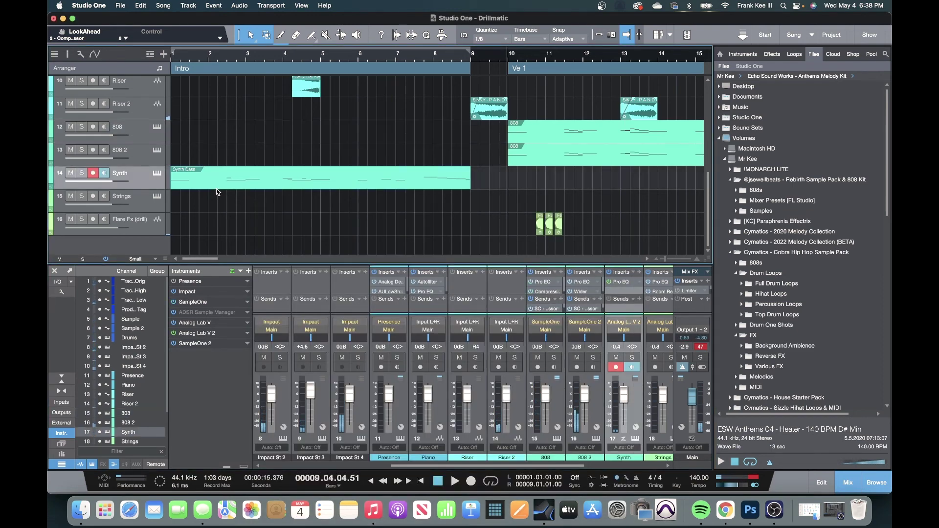
left_click(618, 282)
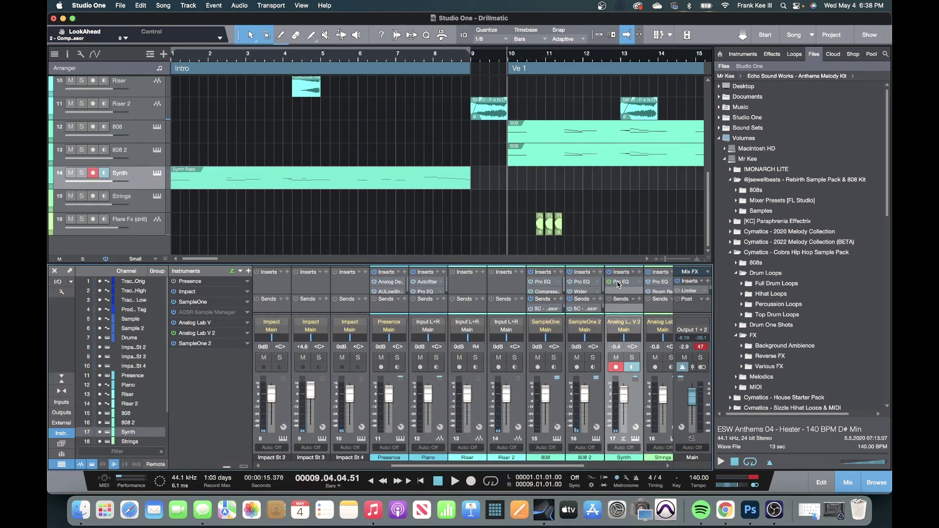
key("comma")
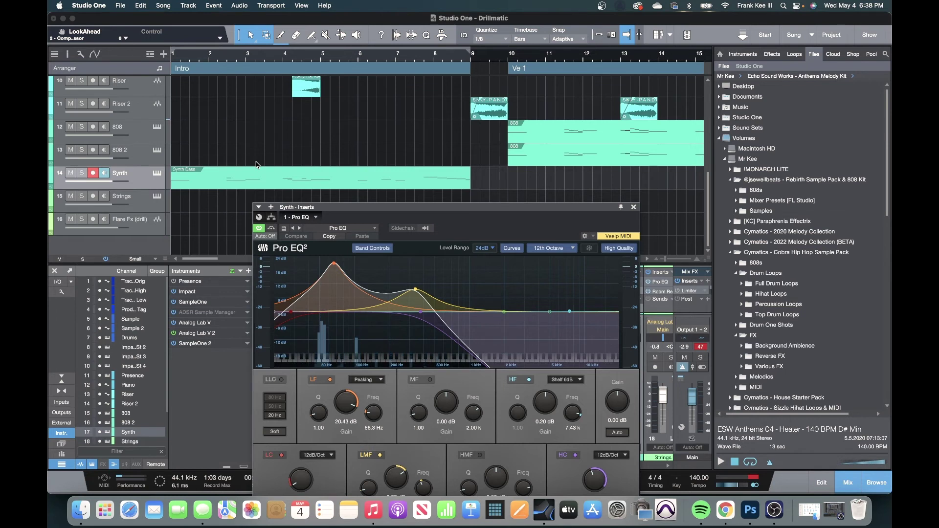
key("space")
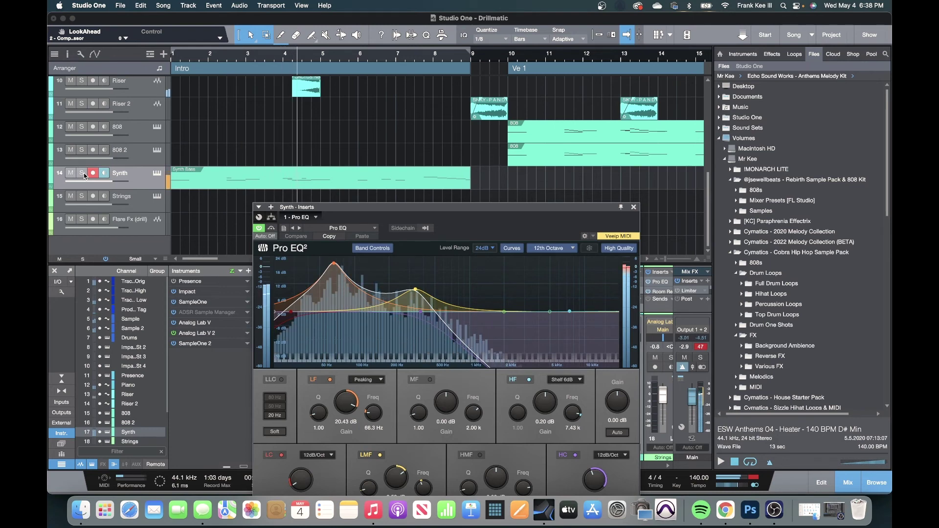
left_click(634, 207)
key("space")
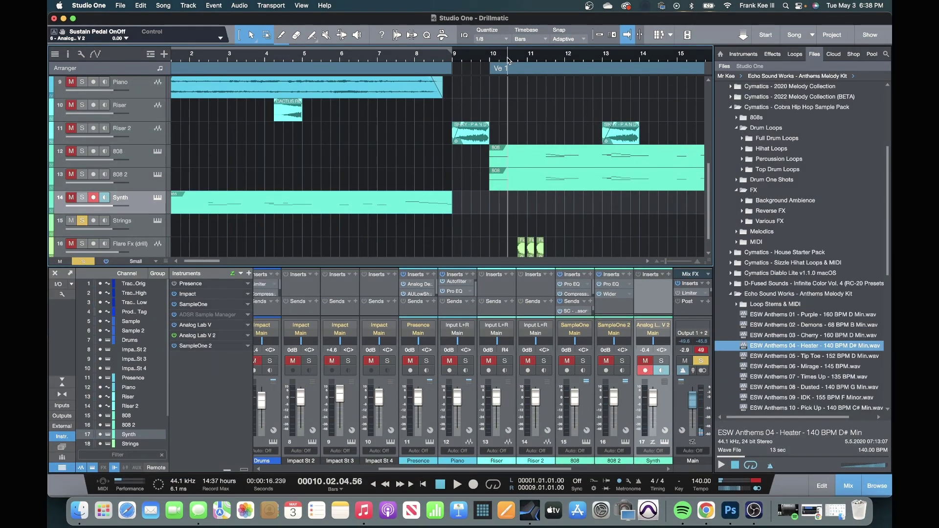
Switch the solo from Strings to Flare Fx (drill) and audition its clips near bar 11 in Ve 1
scroll(89, 191, "down", 2)
left_click(71, 222)
left_click(81, 223)
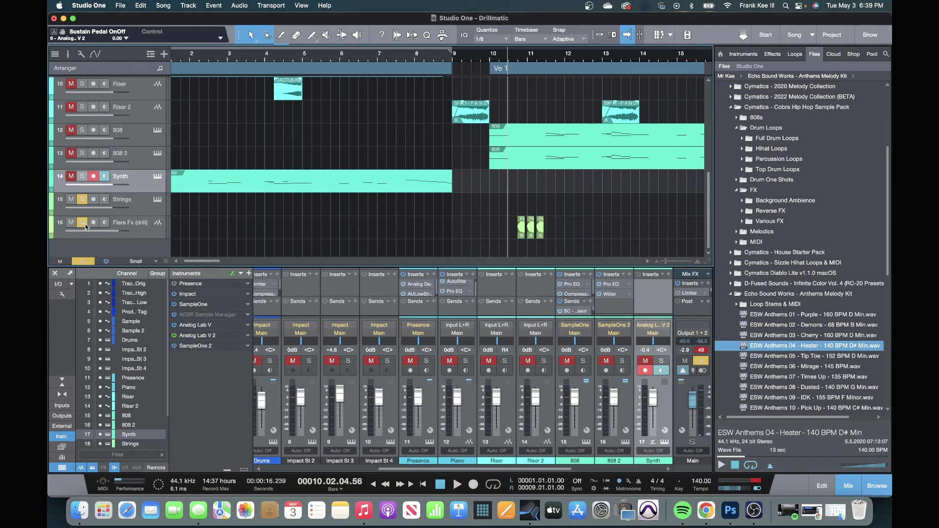
left_click(81, 199)
left_click(71, 199)
key("super+Tab")
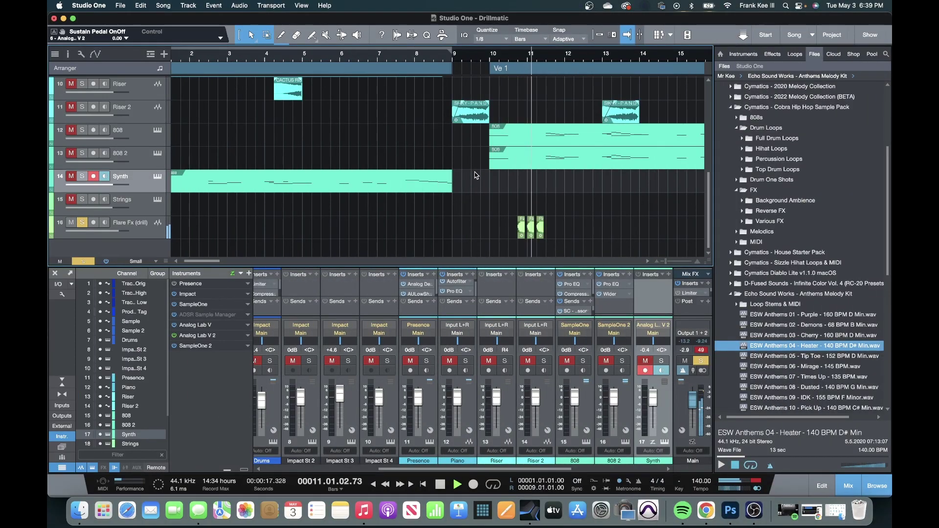
key("space")
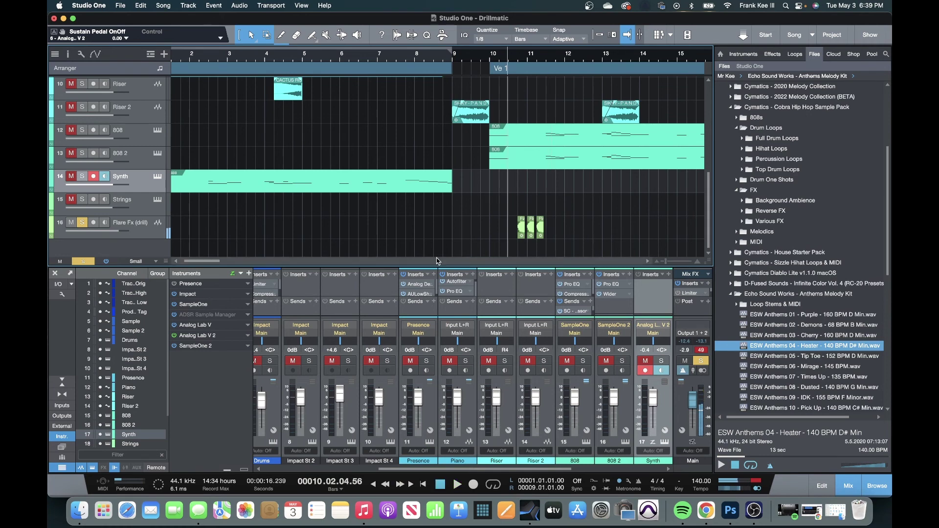
Move the playback position to the start of the Chorus at bar 26 and clear the solo on Flare Fx (drill)
left_click_drag(201, 259, 231, 264)
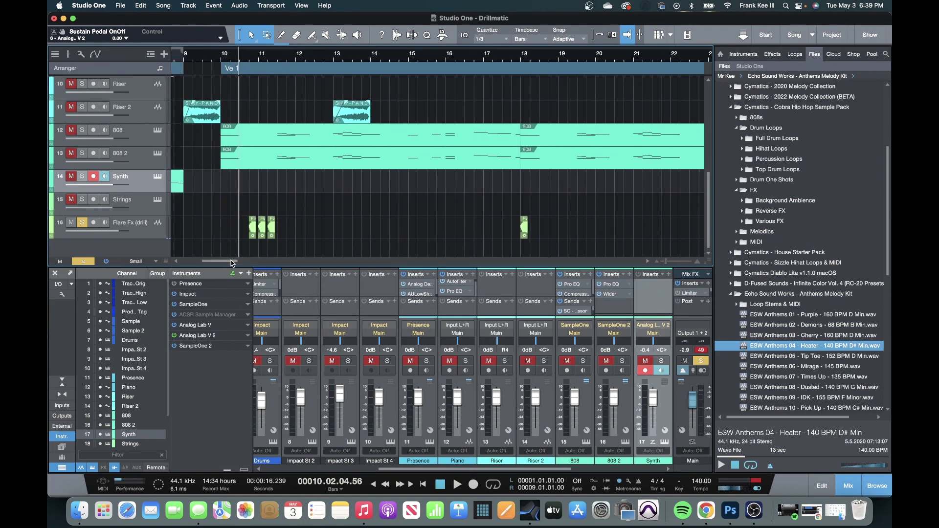
scroll(574, 166, "up", 5)
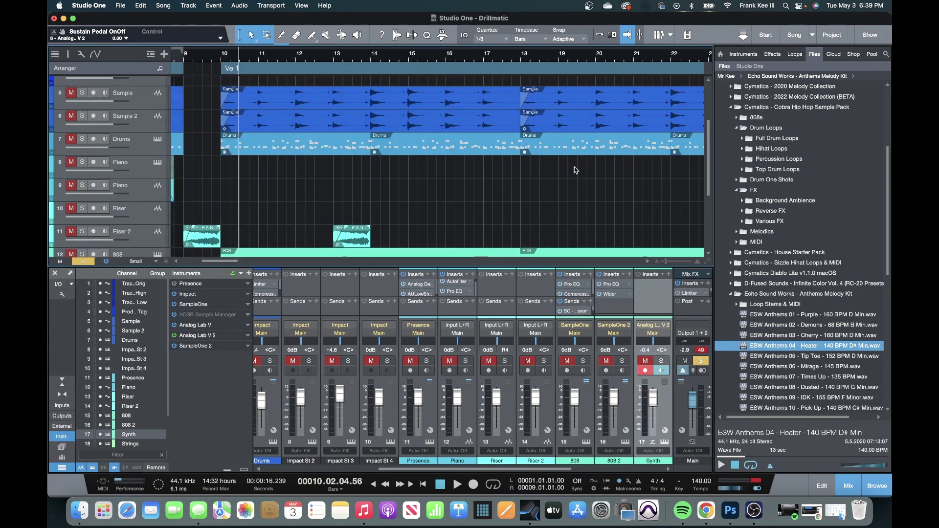
left_click_drag(215, 260, 242, 261)
scroll(421, 83, "down", 1)
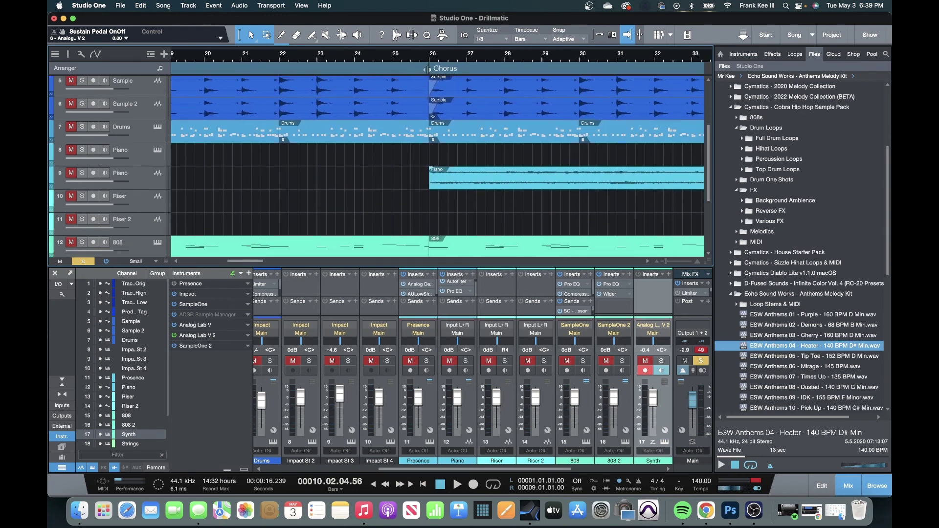
key("space")
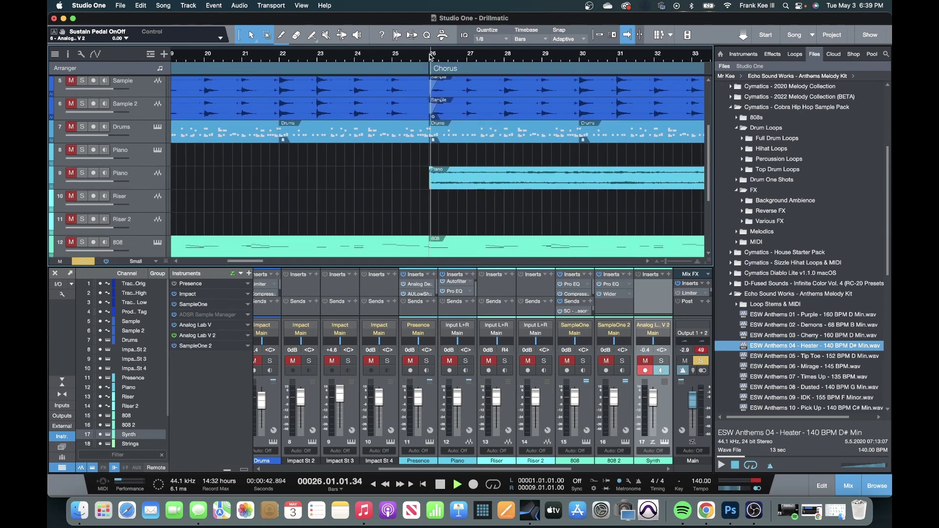
key("space")
scroll(118, 207, "down", 5)
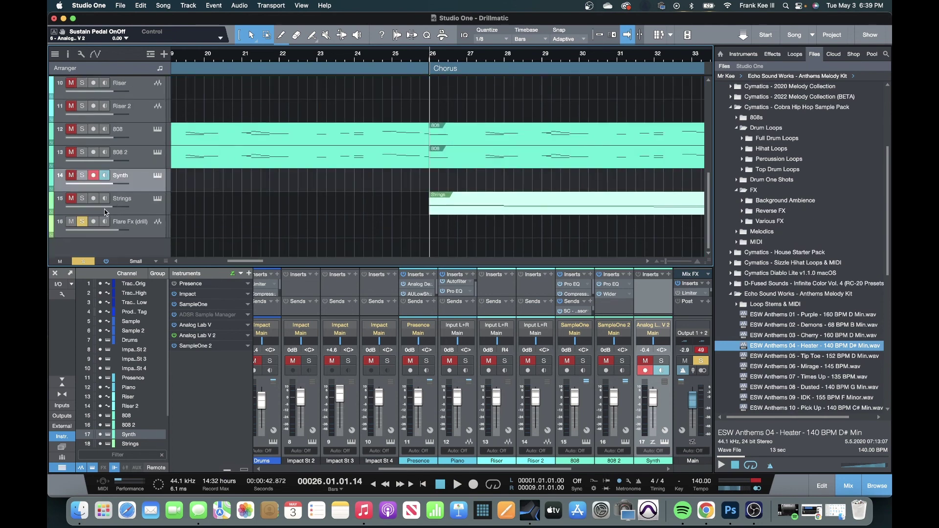
left_click(85, 223)
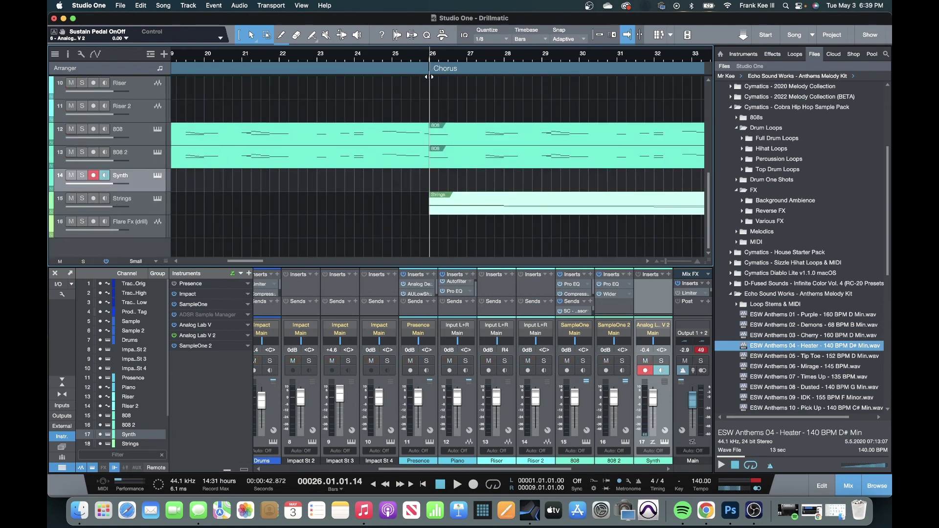
Play the full, unsoloed arrangement from the start of the Chorus through its last bar while reviewing the tracks
scroll(462, 126, "up", 9)
key("space")
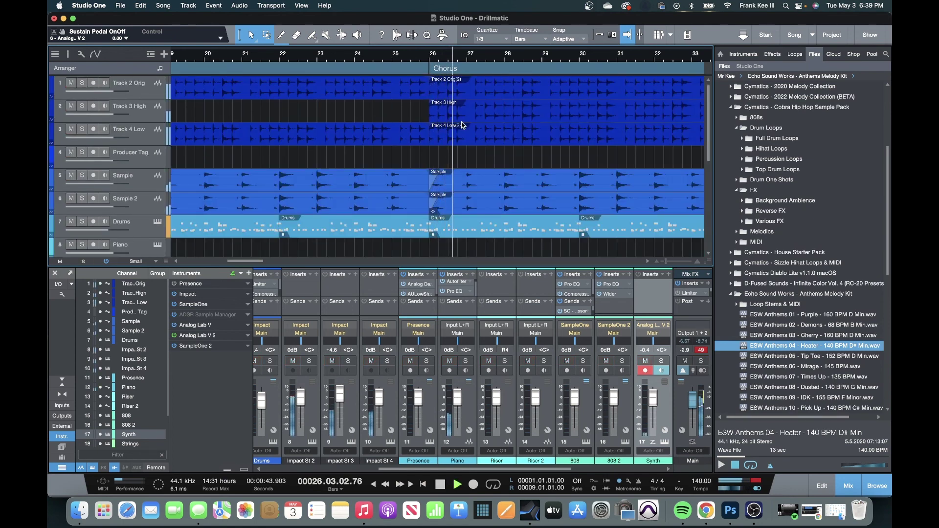
scroll(524, 139, "down", 5)
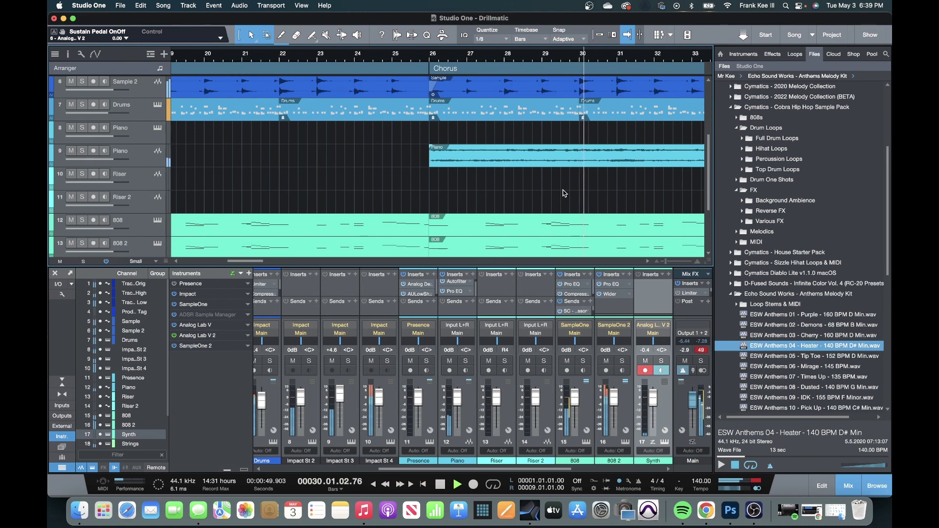
scroll(573, 194, "down", 1)
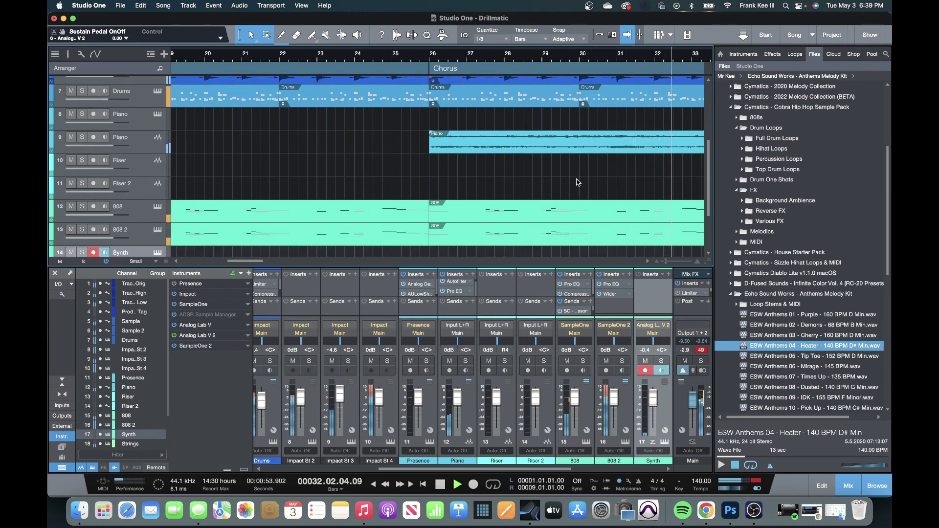
key("space")
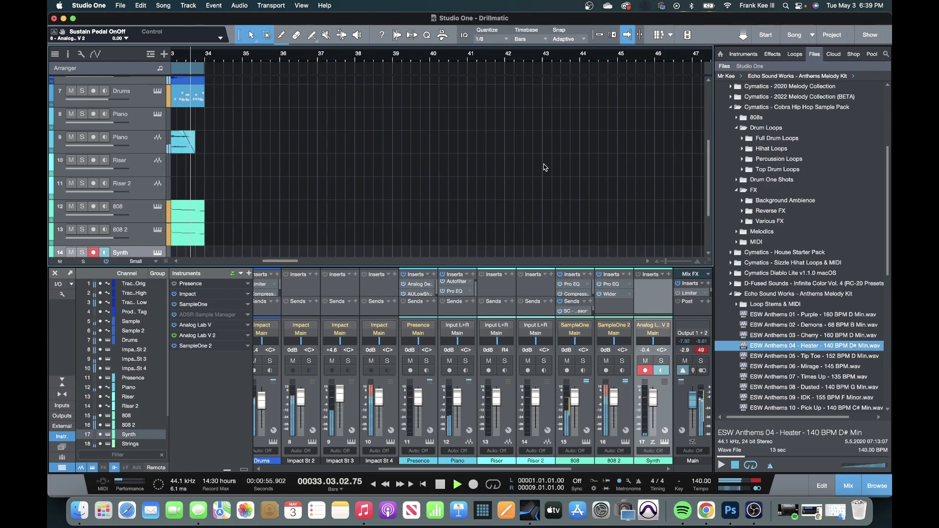